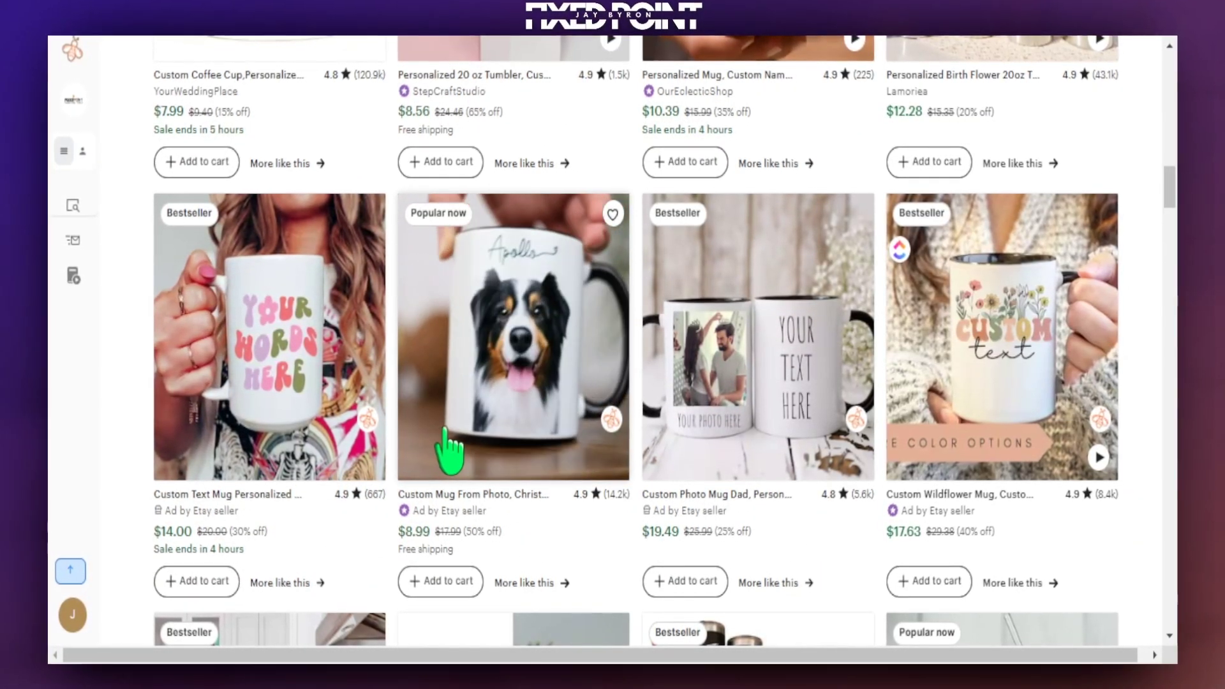
# Step: Search Placeit for 'mug' and pick the 'mug mockup' suggestion
pyautogui.scroll(-12, 450, 441)
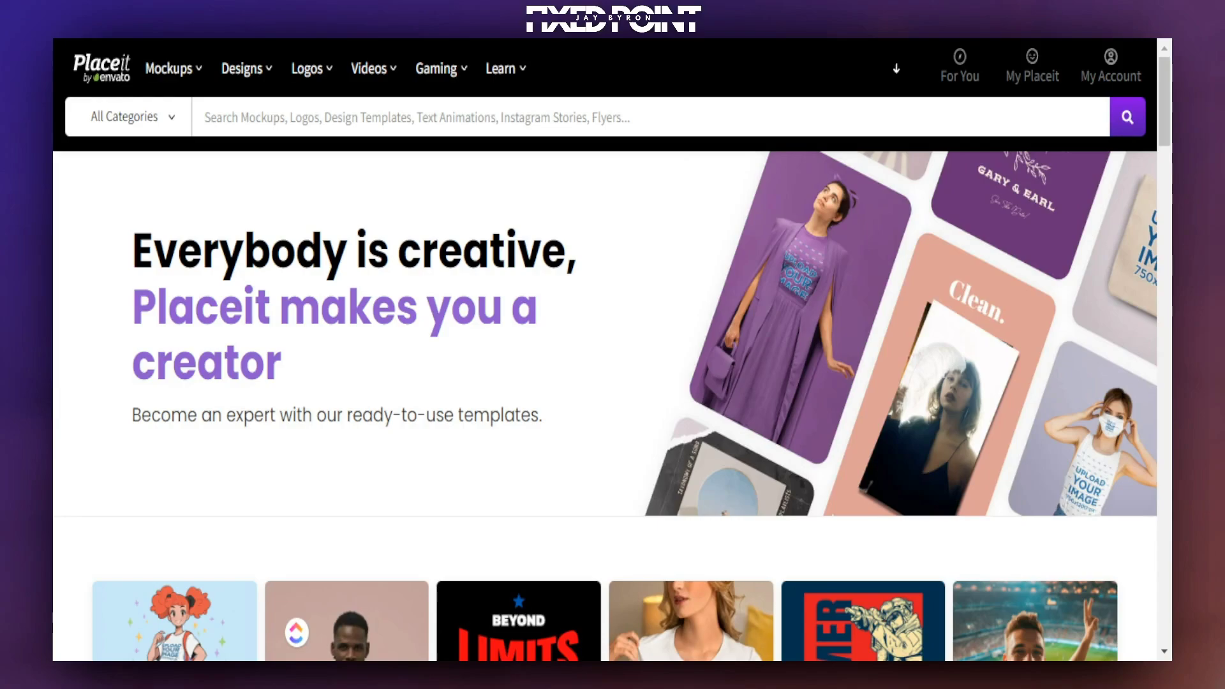
pyautogui.scroll(-3, 544, 389)
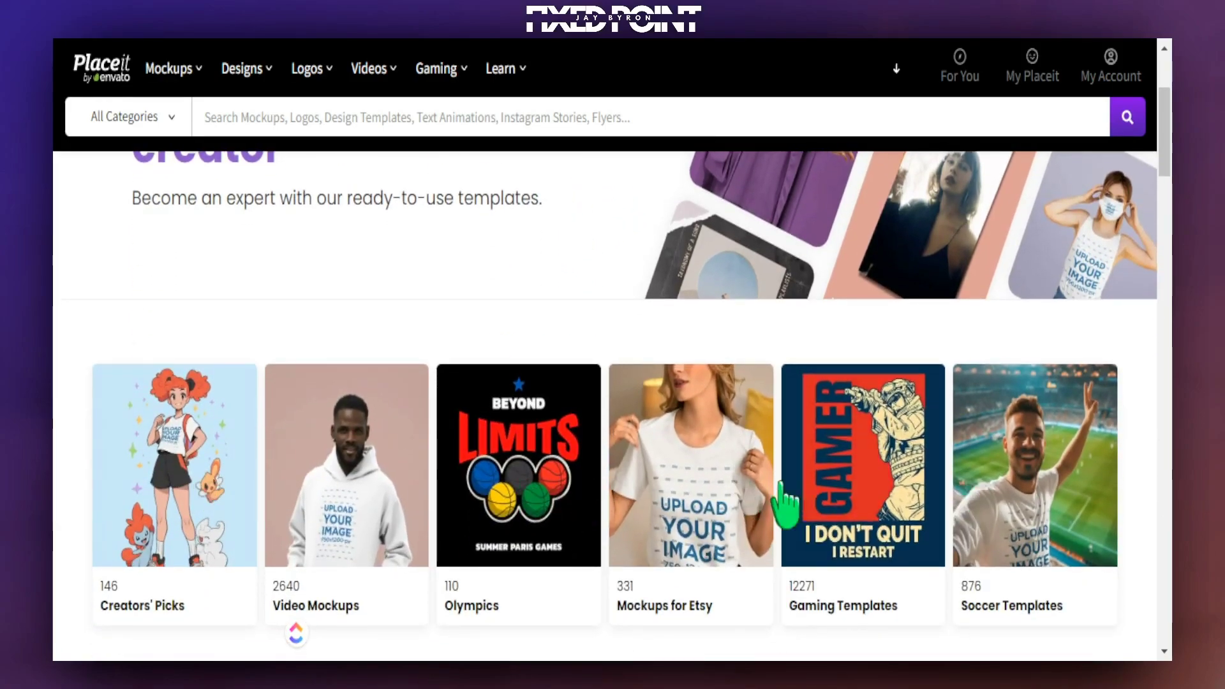
pyautogui.scroll(3, 800, 492)
pyautogui.scroll(-3, 805, 456)
pyautogui.scroll(-8, 803, 463)
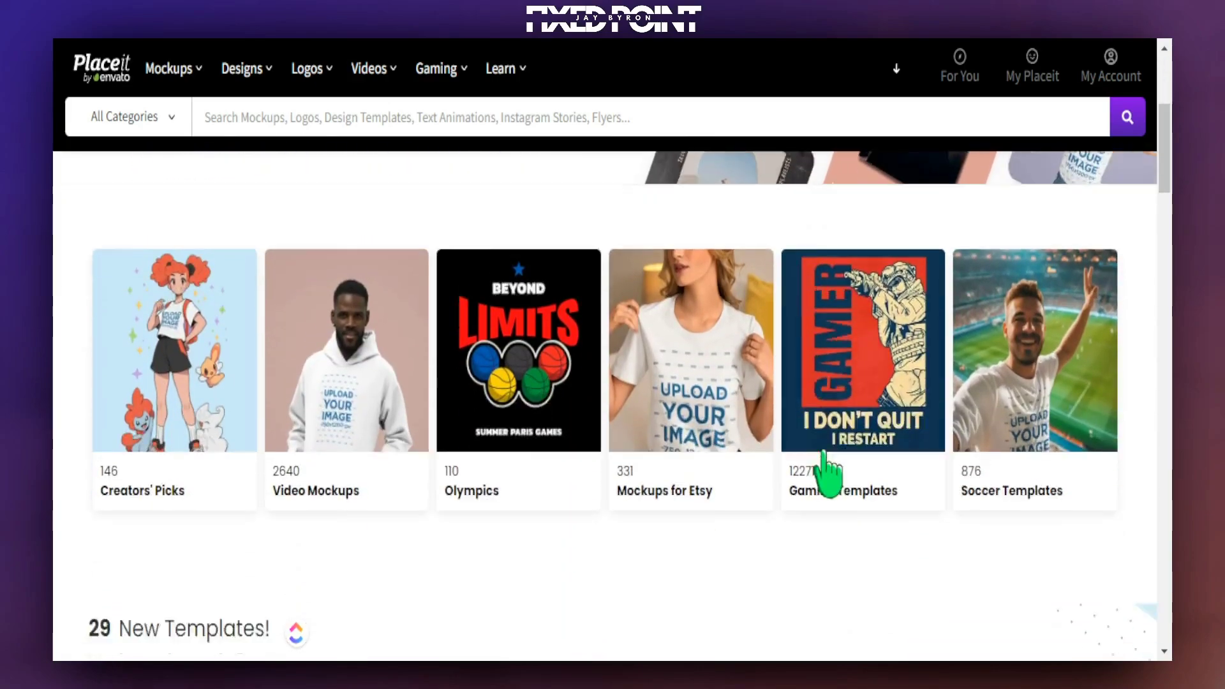
pyautogui.scroll(-2, 584, 391)
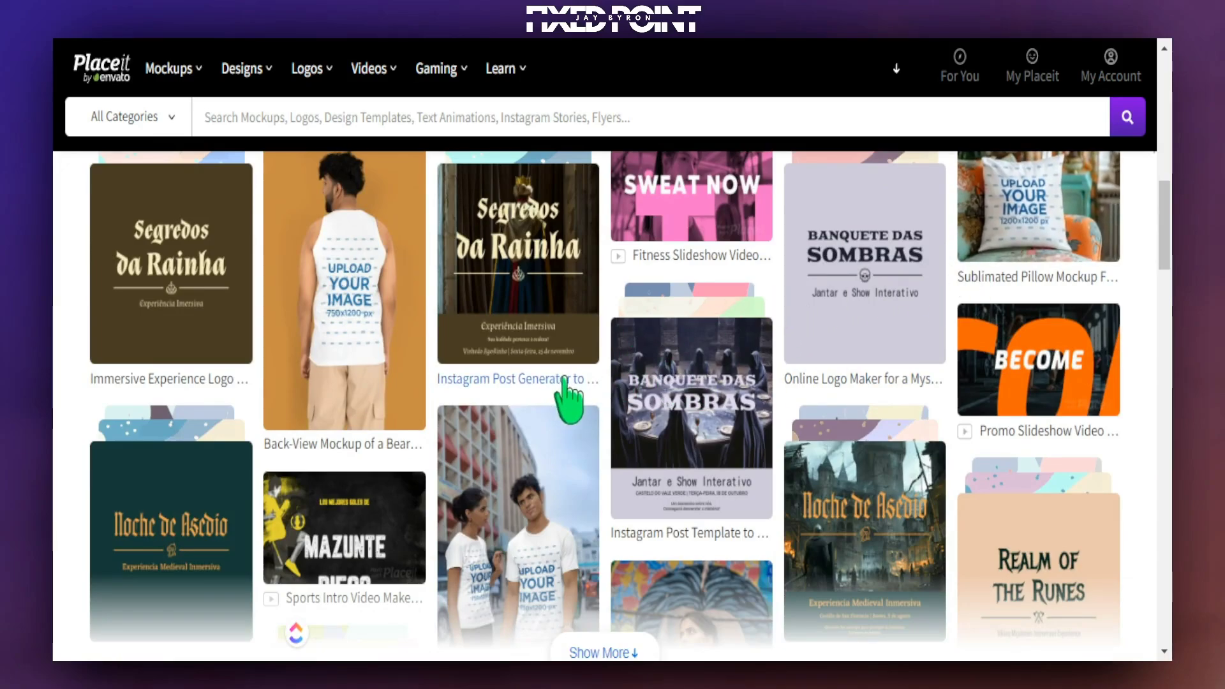
pyautogui.scroll(2, 876, 374)
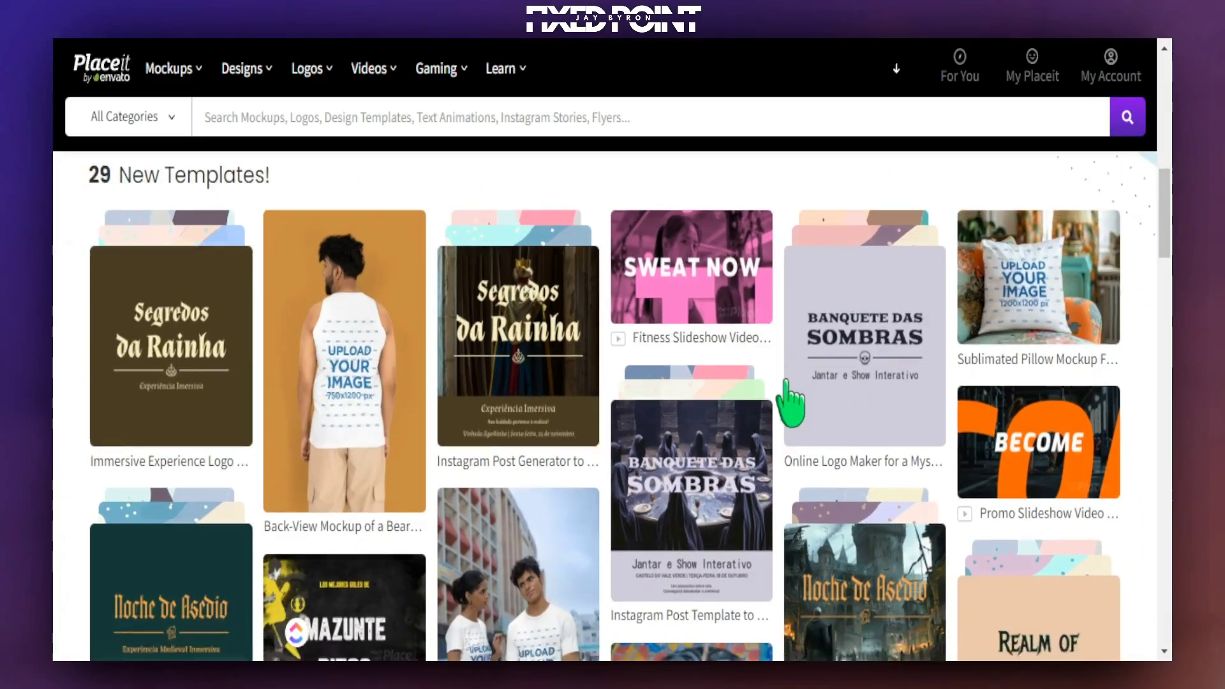
pyautogui.scroll(-10, 804, 396)
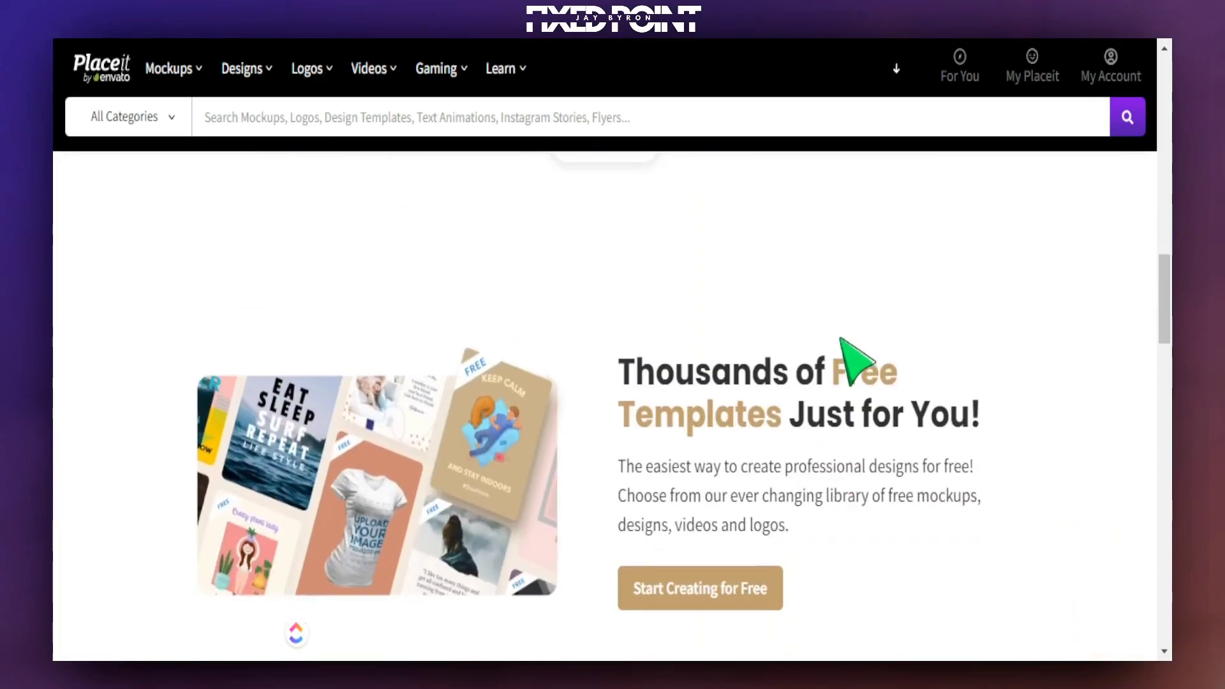
pyautogui.scroll(-5, 864, 369)
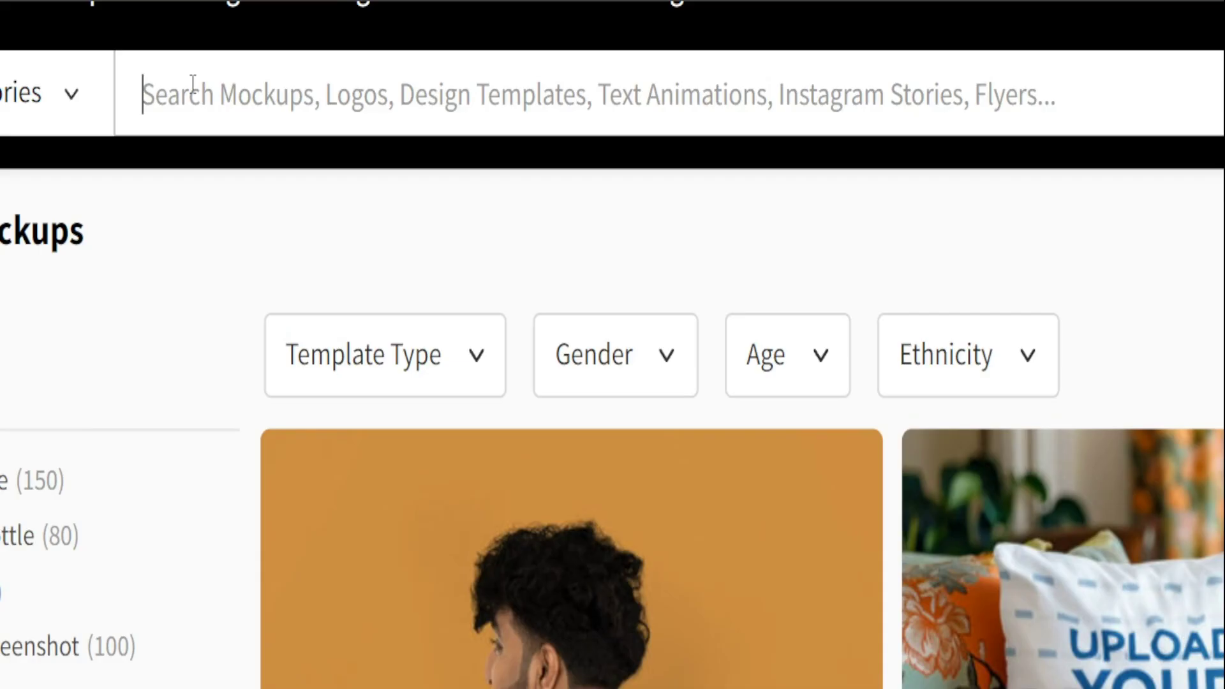
pyautogui.write('mUG')
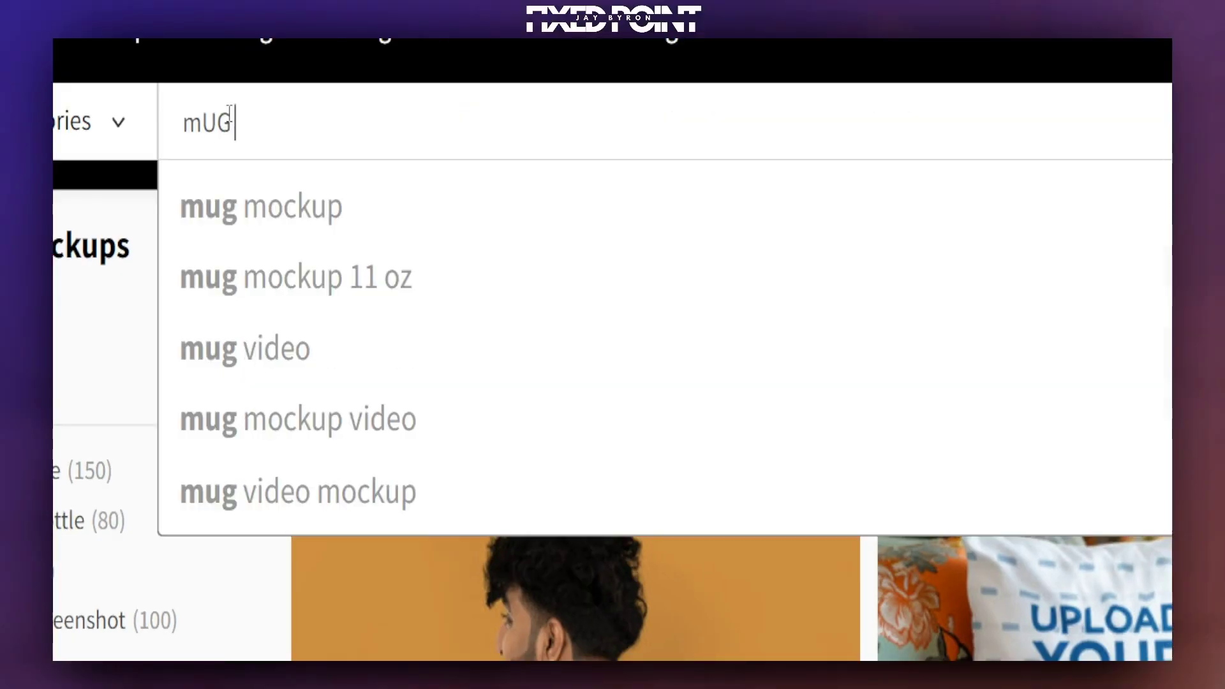
pyautogui.click(260, 205)
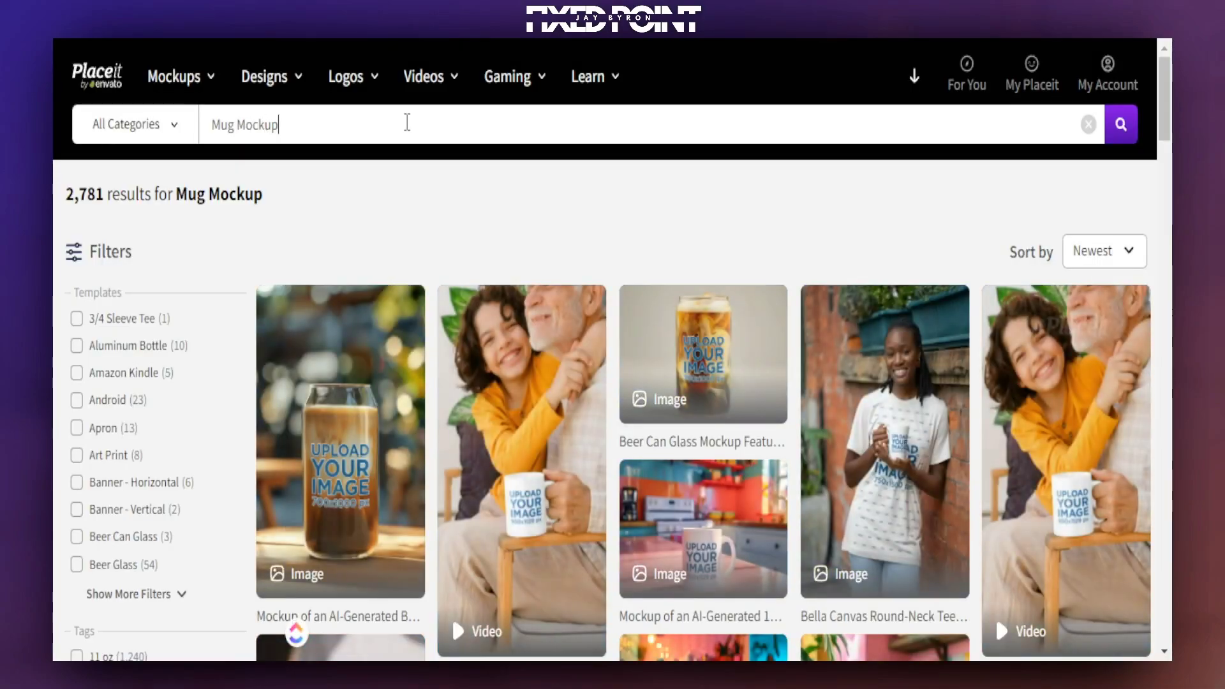
pyautogui.click(408, 122)
# Step: Sort the mug mockup results by Best Selling
pyautogui.scroll(-5, 185, 164)
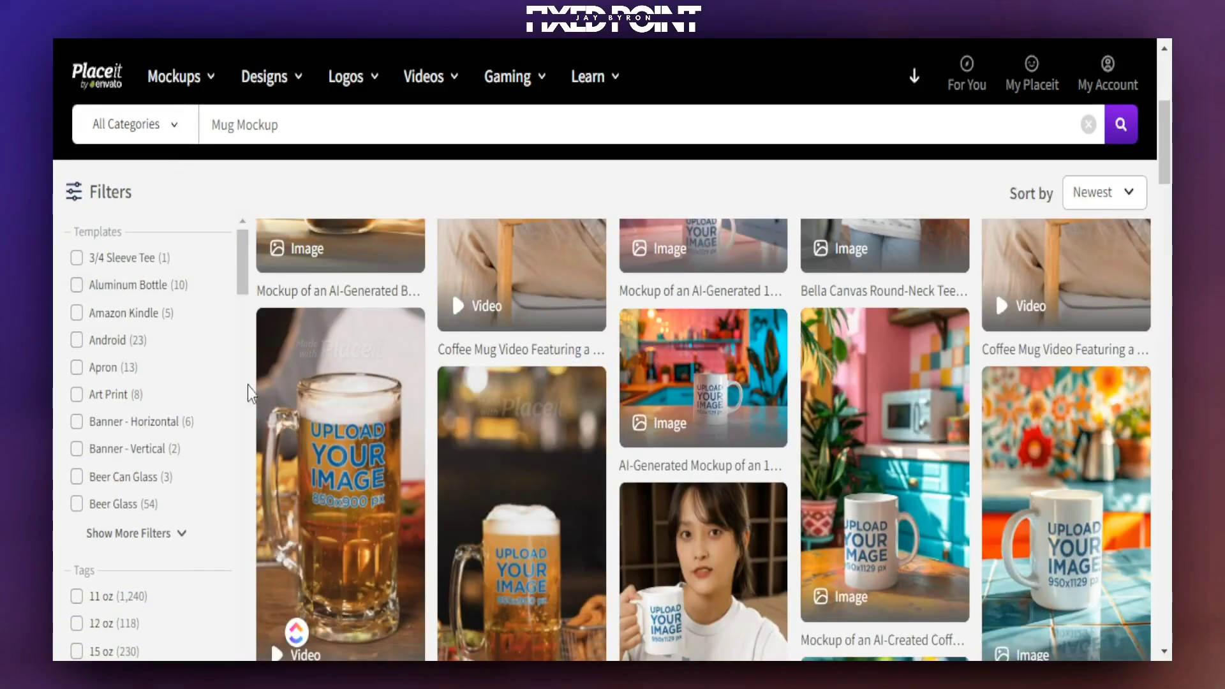
pyautogui.scroll(-3, 897, 507)
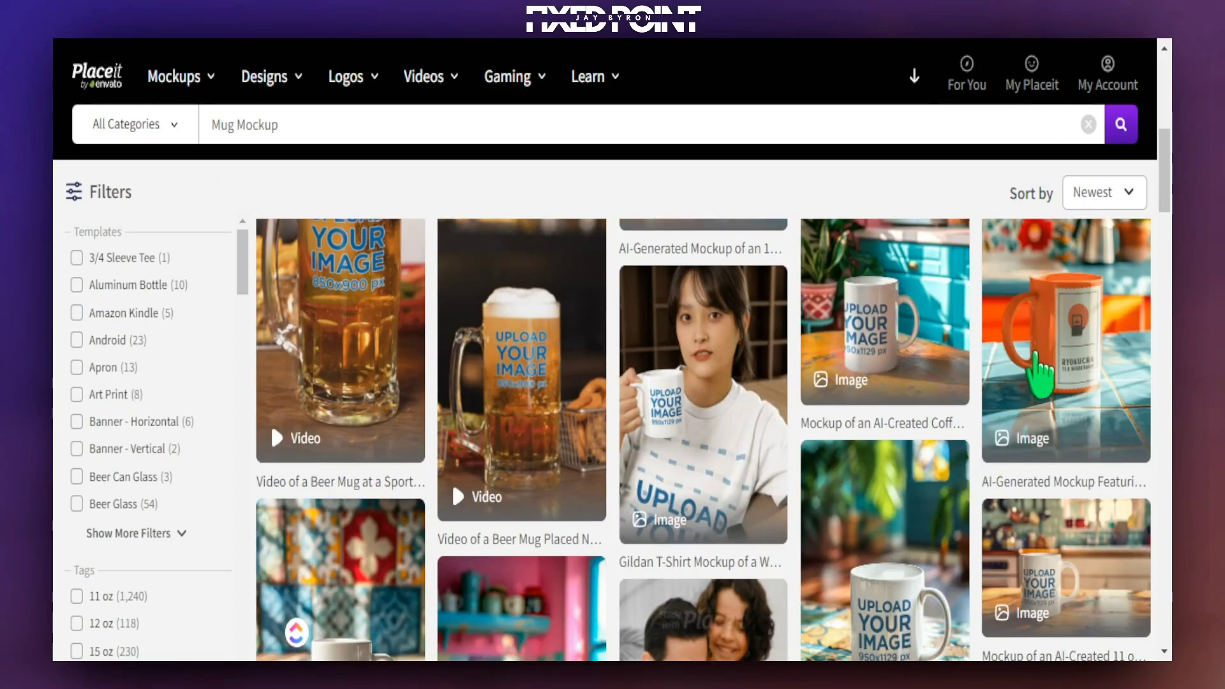
pyautogui.scroll(2, 1047, 360)
pyautogui.scroll(5, 1130, 210)
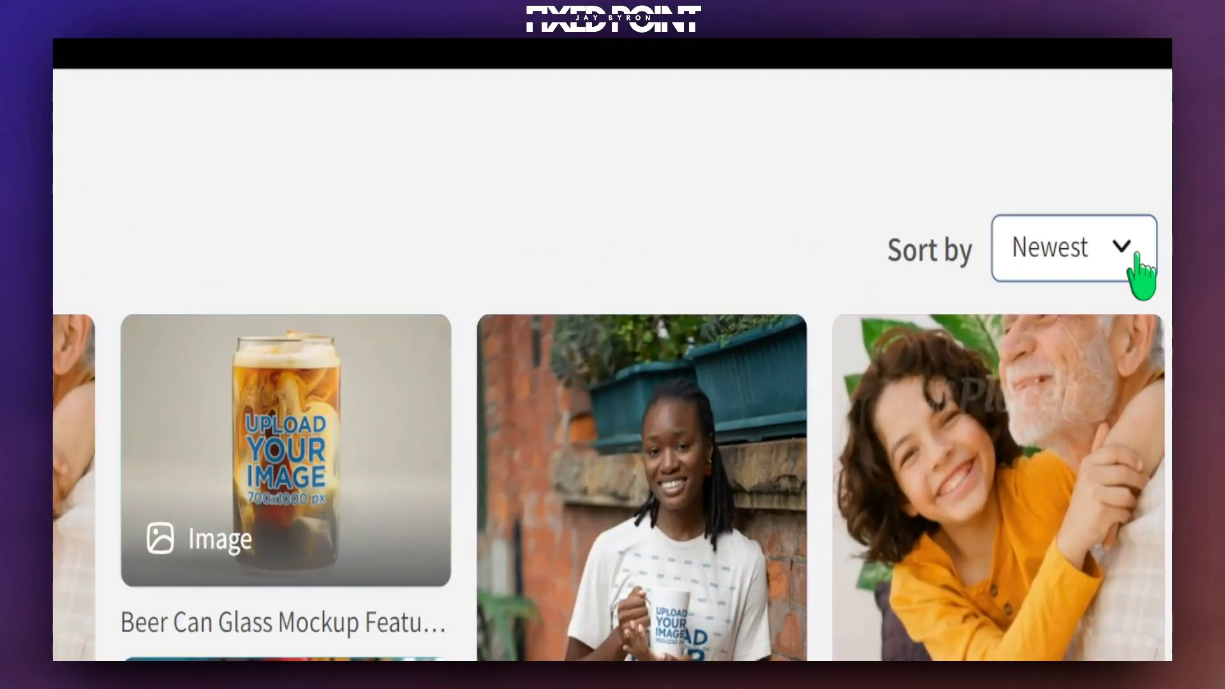
pyautogui.click(1124, 263)
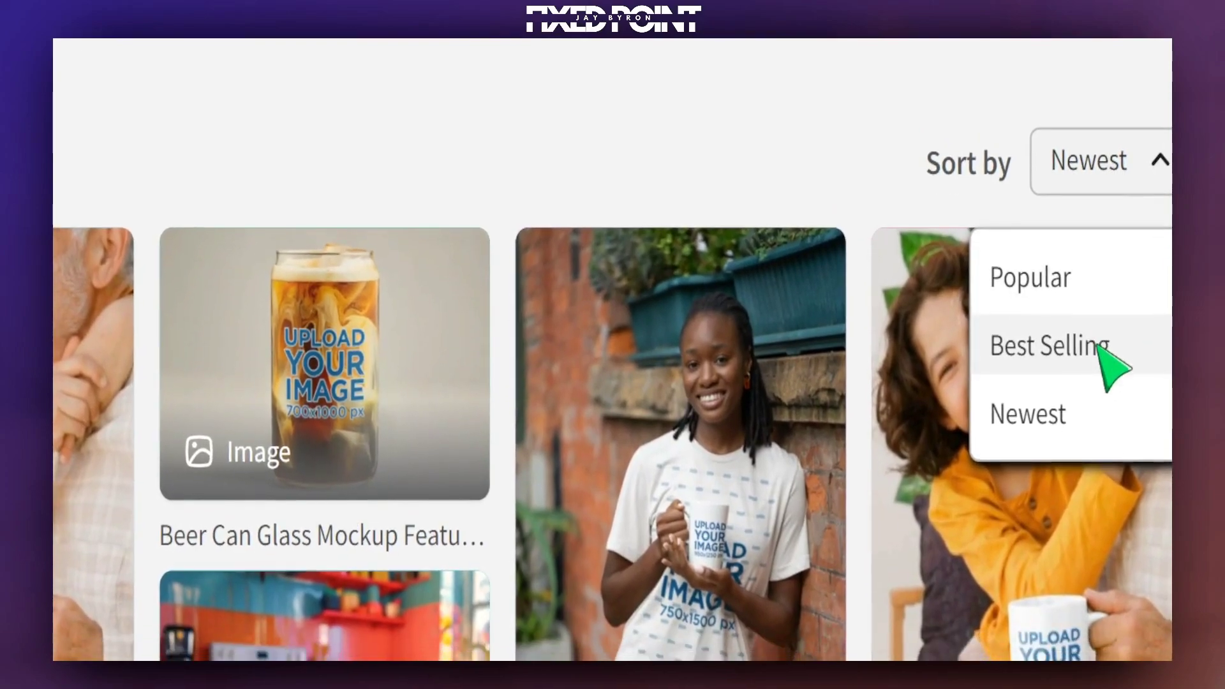
pyautogui.click(1100, 350)
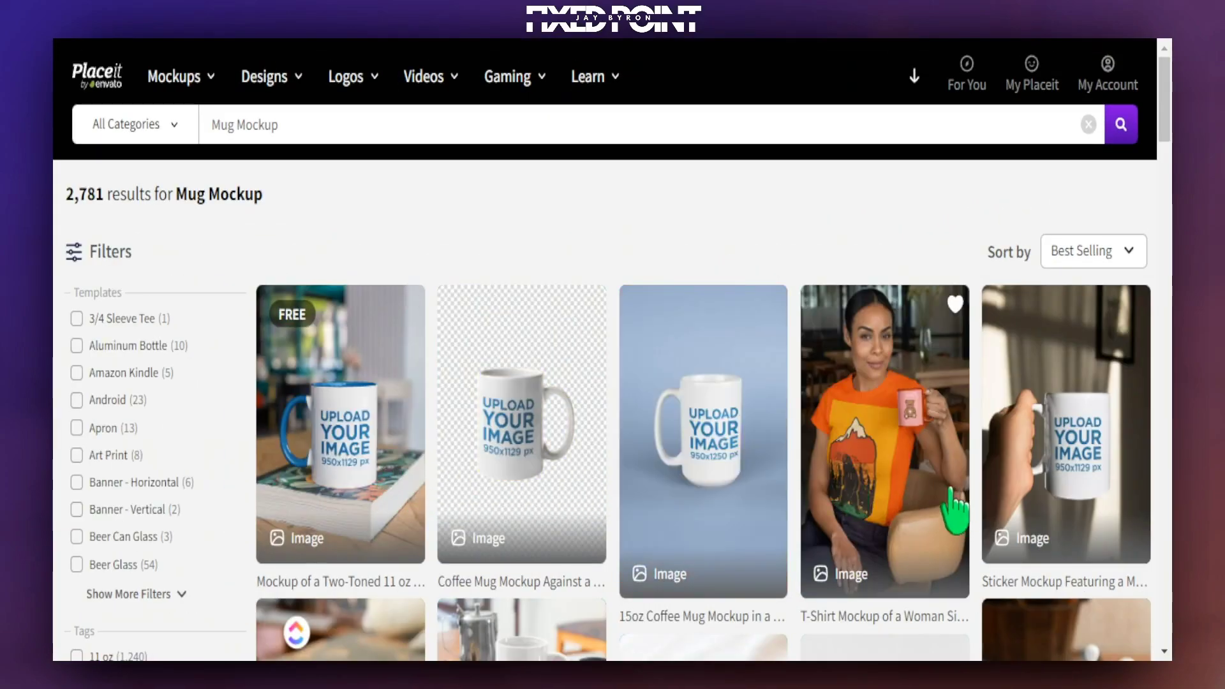
pyautogui.scroll(-3, 513, 488)
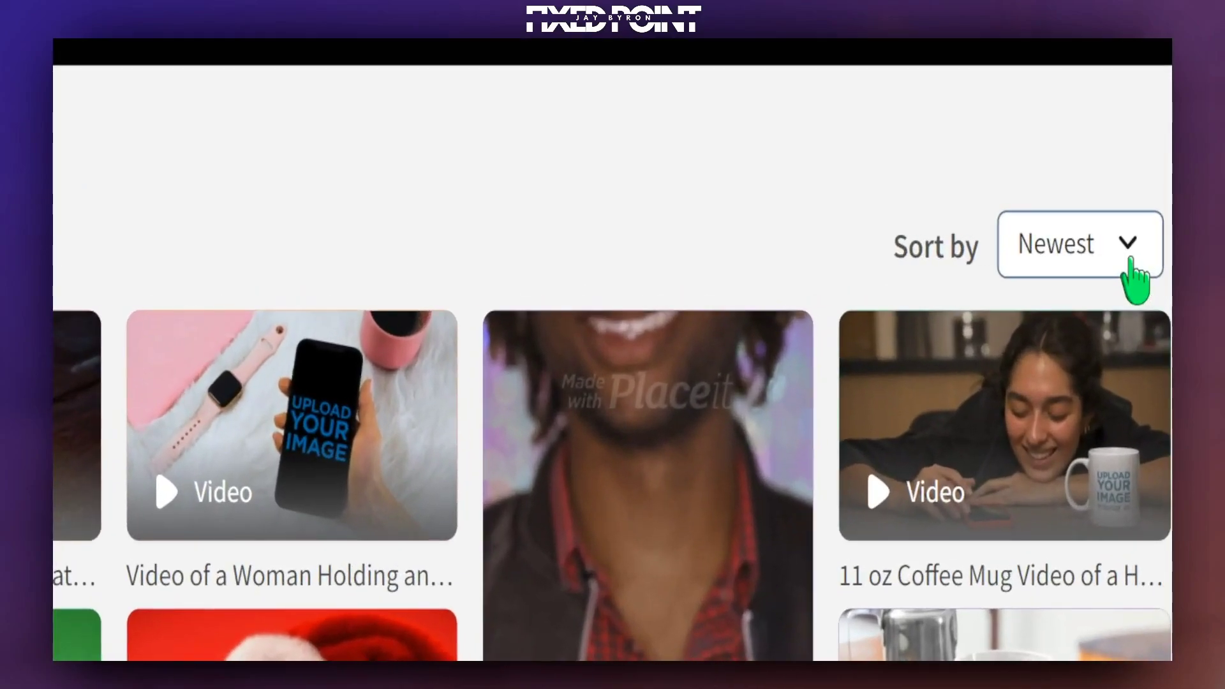
# Step: Re-sort the 50 mug video mockup results by Best Selling
pyautogui.click(1131, 258)
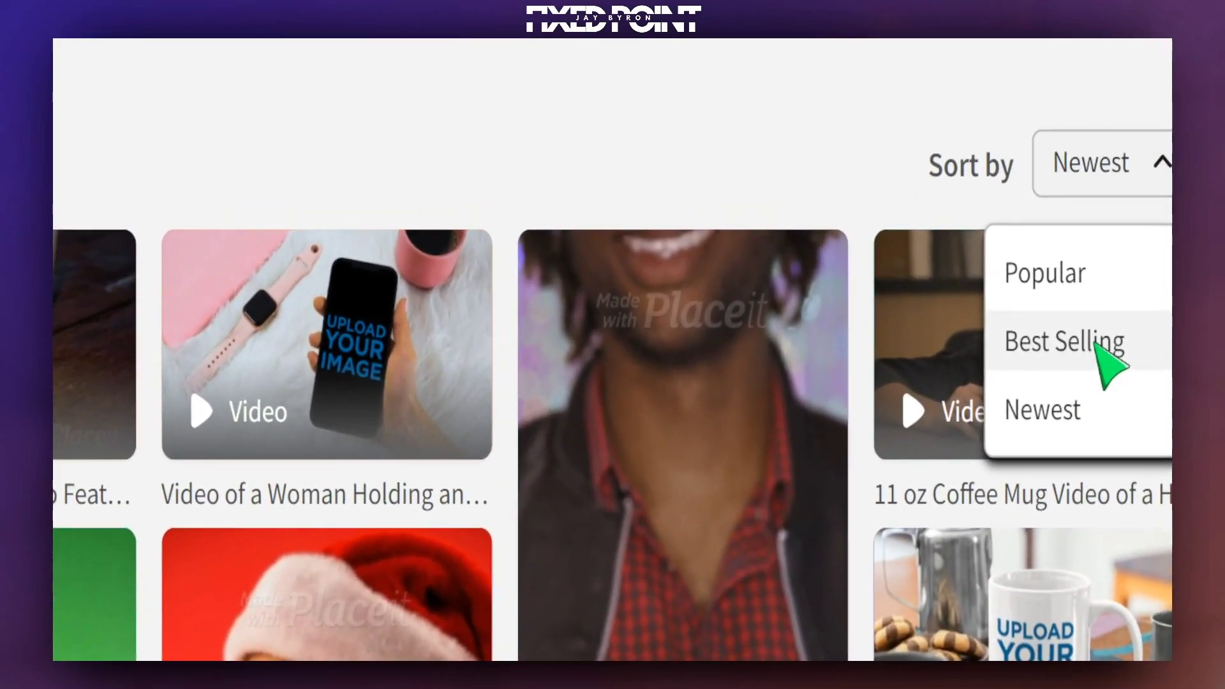
pyautogui.click(1096, 342)
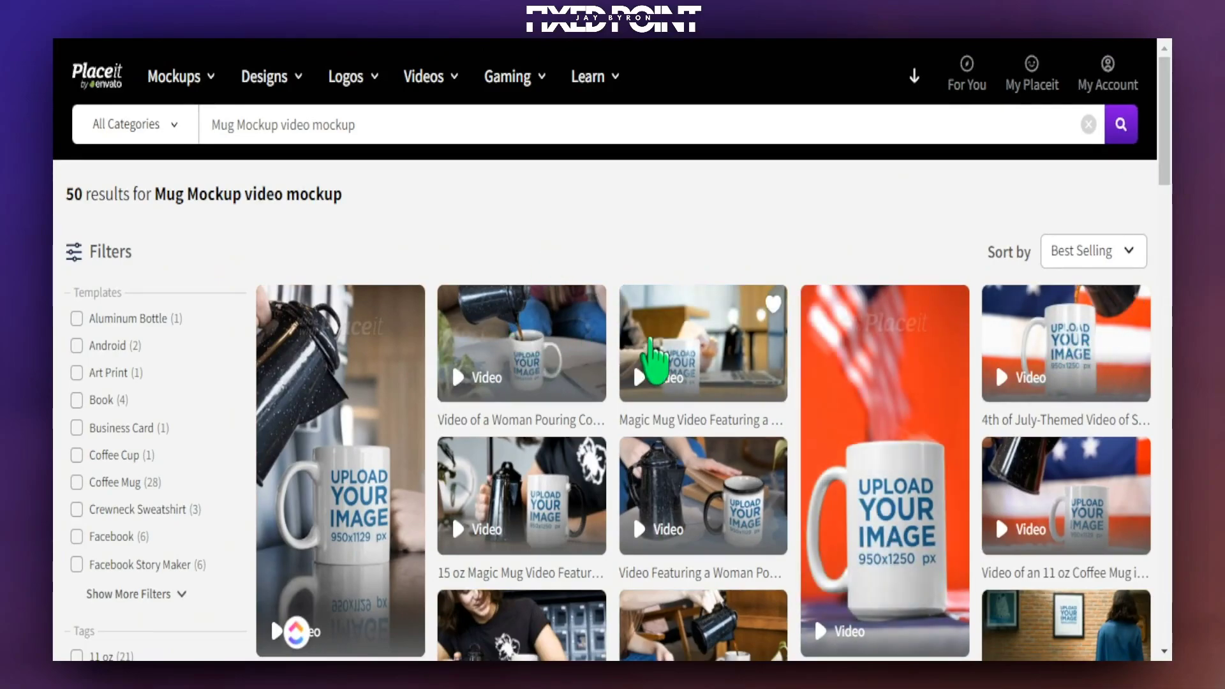
pyautogui.scroll(-5, 539, 374)
pyautogui.scroll(5, 517, 347)
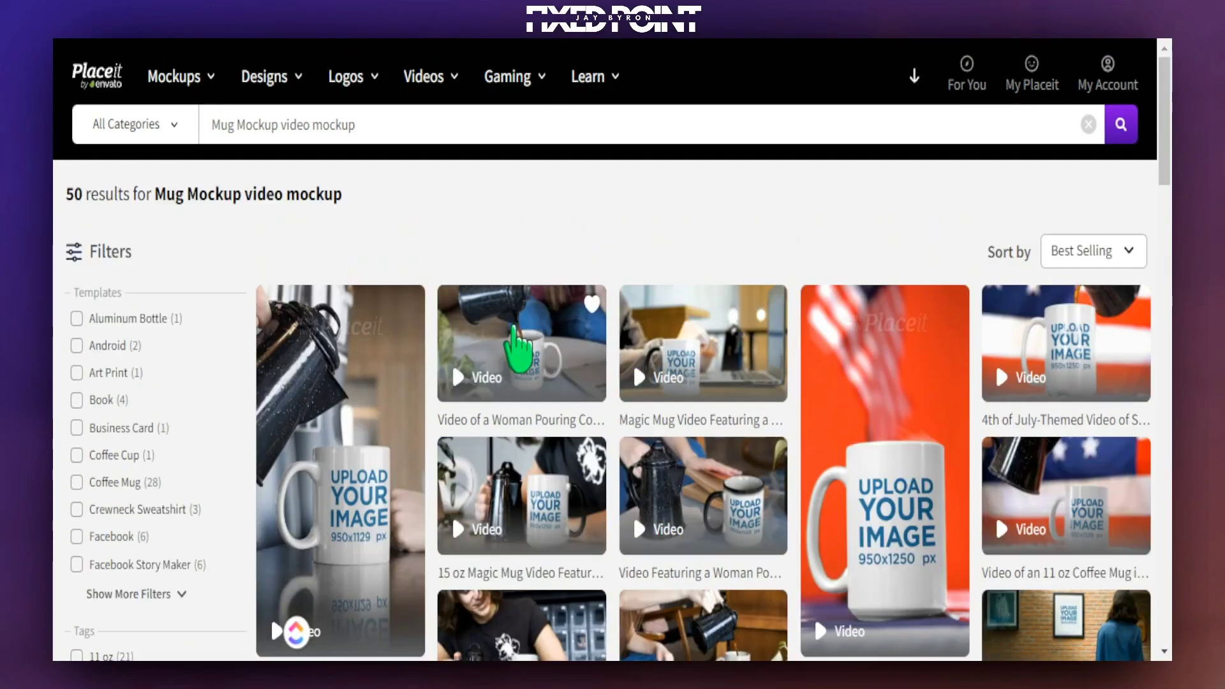
# Step: Open the 'Video of a Woman Pouring Coffee Into an 11 oz Mug' preview and favourite it
pyautogui.click(518, 348)
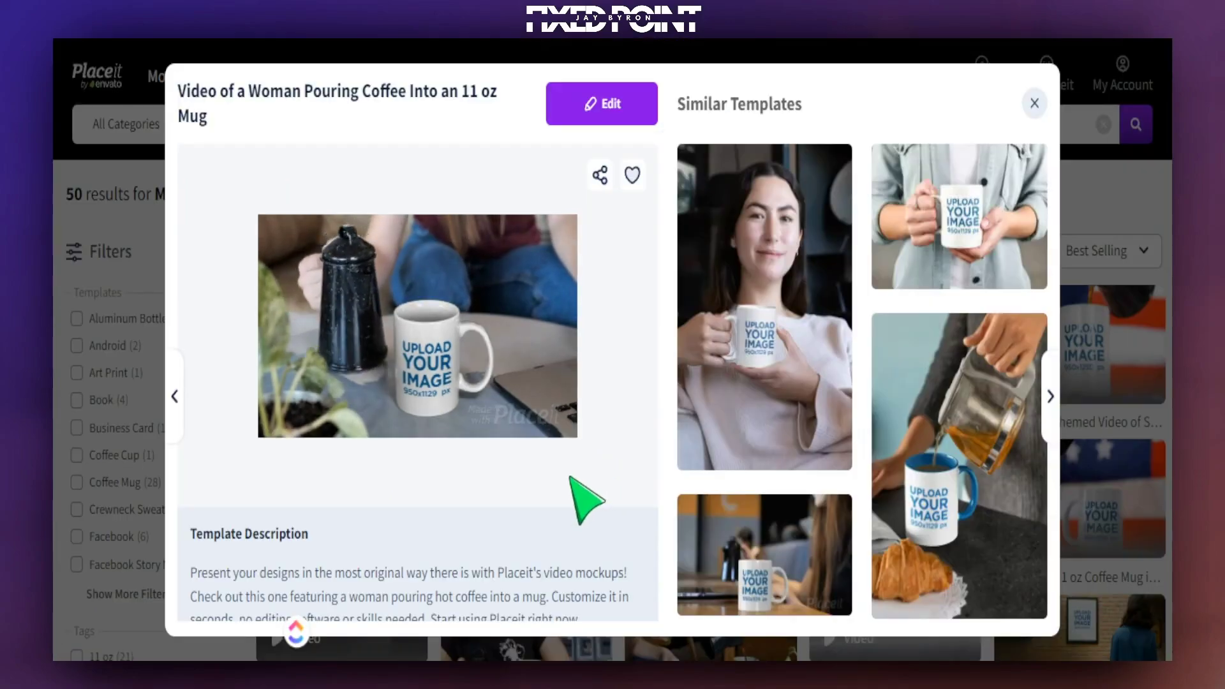
pyautogui.scroll(-4, 570, 477)
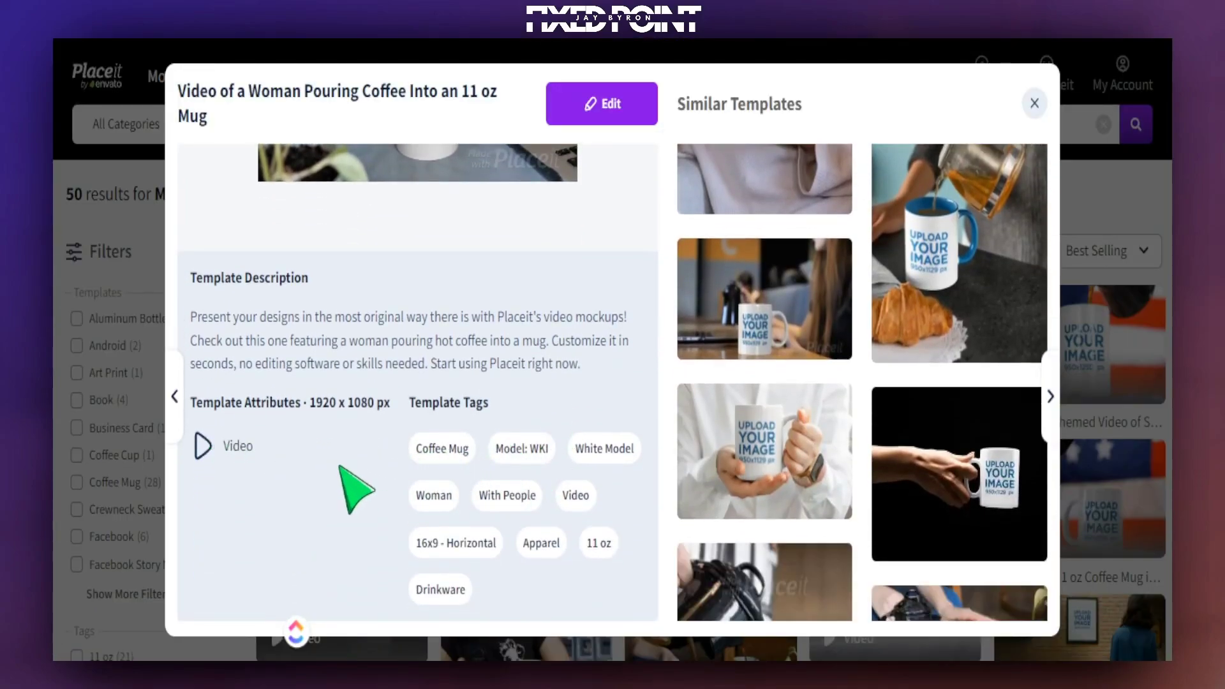
pyautogui.scroll(4, 874, 470)
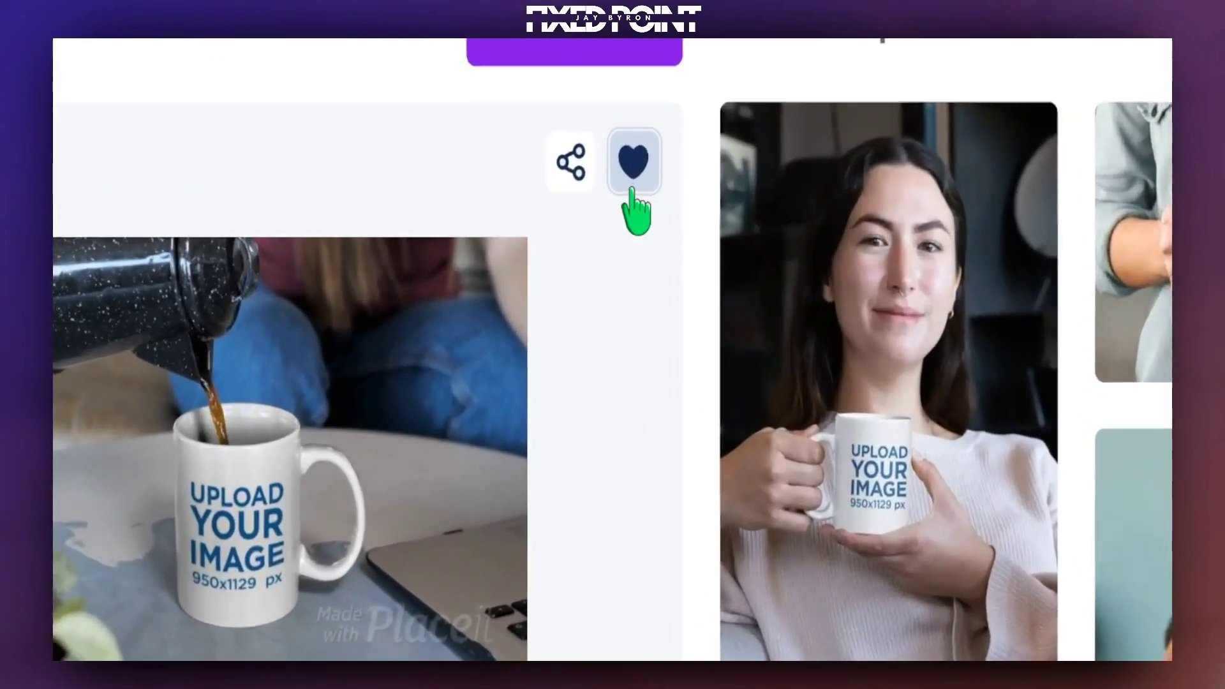
pyautogui.click(632, 176)
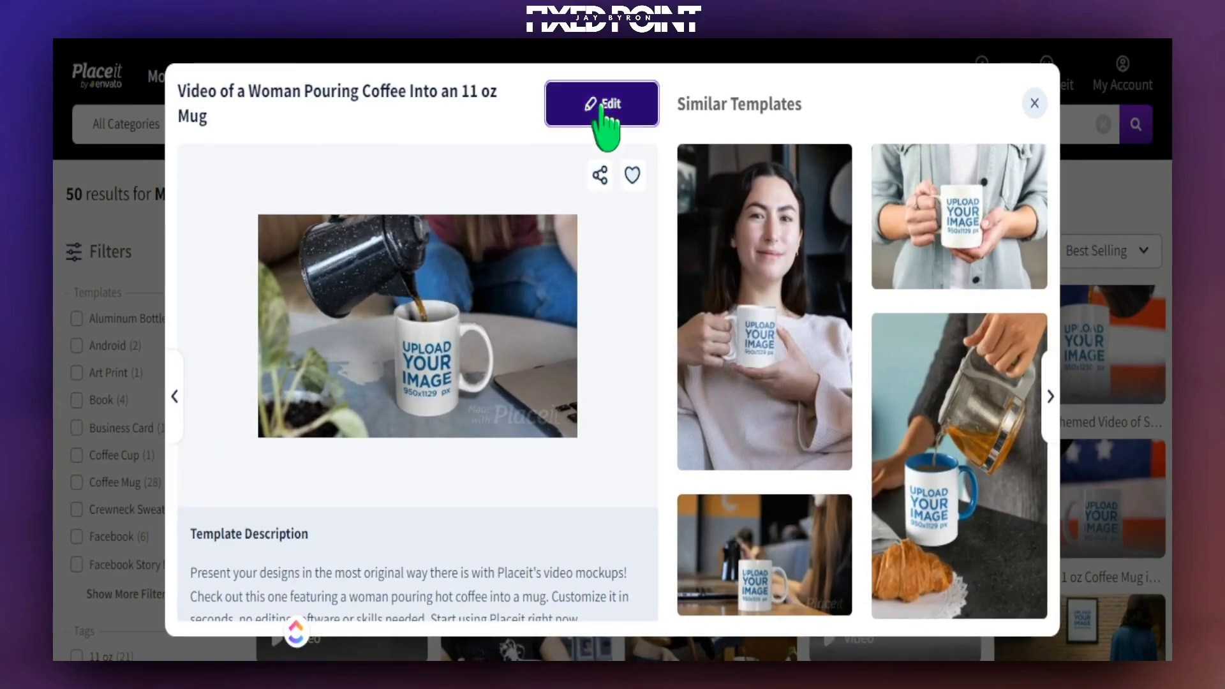
# Step: Open the template in the video editor and choose black as the mug colour
pyautogui.click(600, 105)
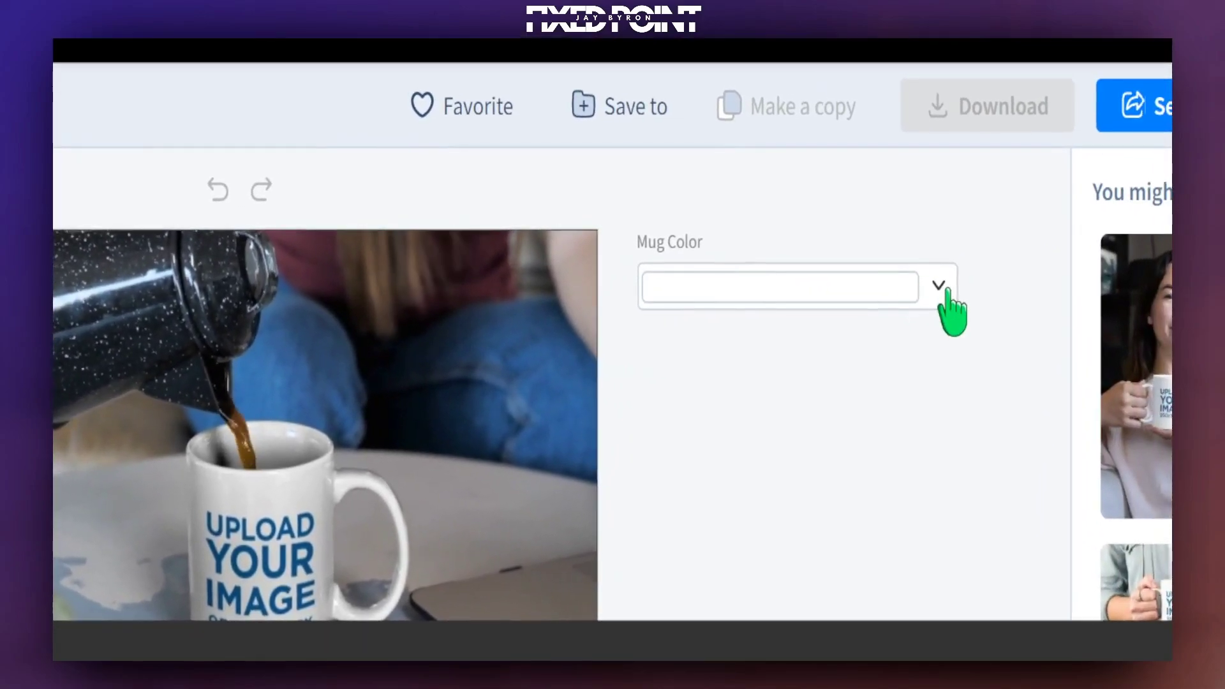
pyautogui.click(943, 288)
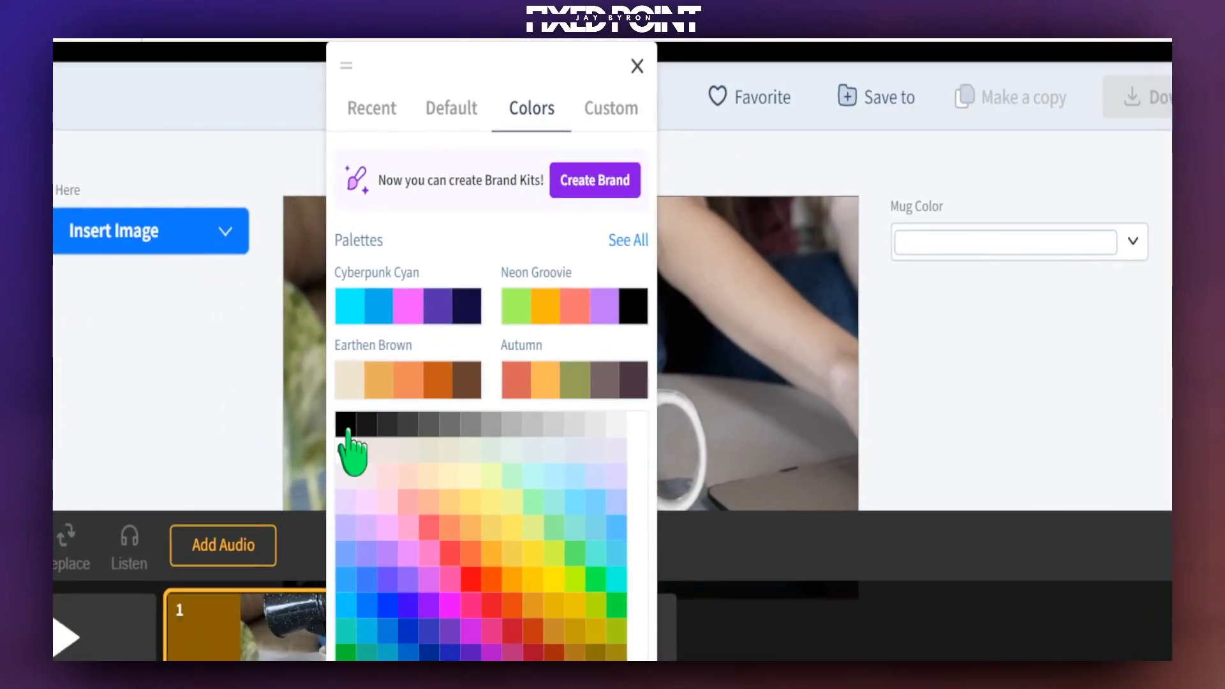
pyautogui.click(345, 425)
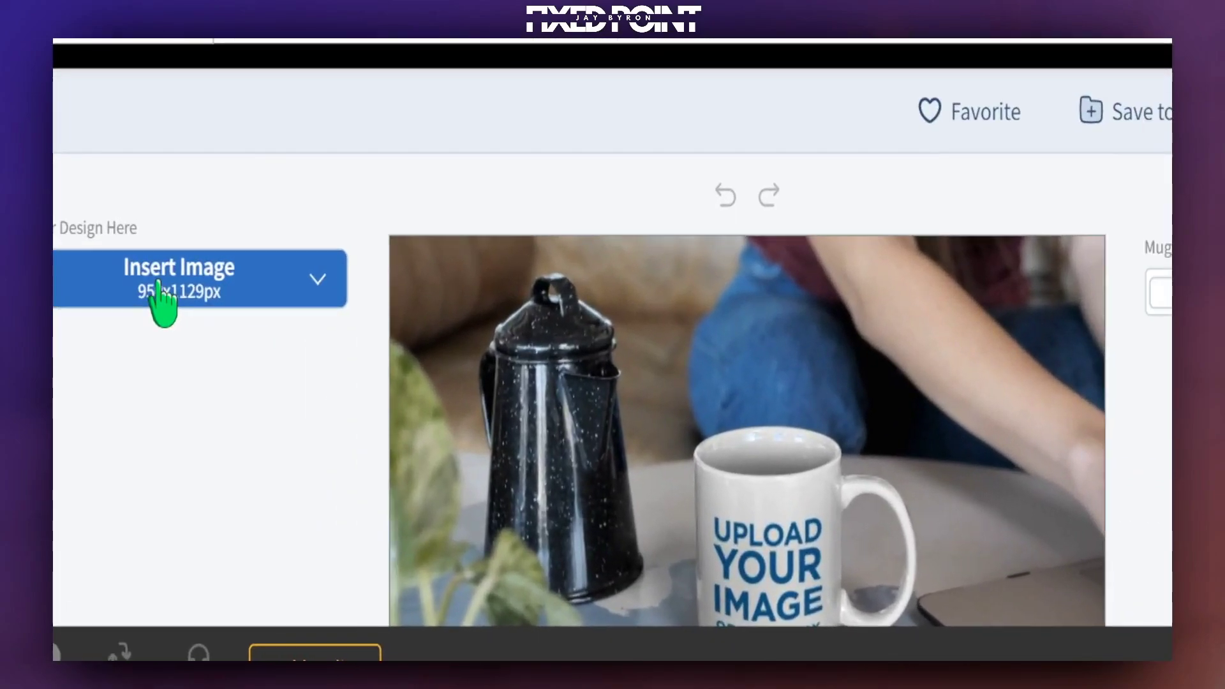
# Step: Review the Insert Image options and the actions available for slide 1
pyautogui.click(116, 284)
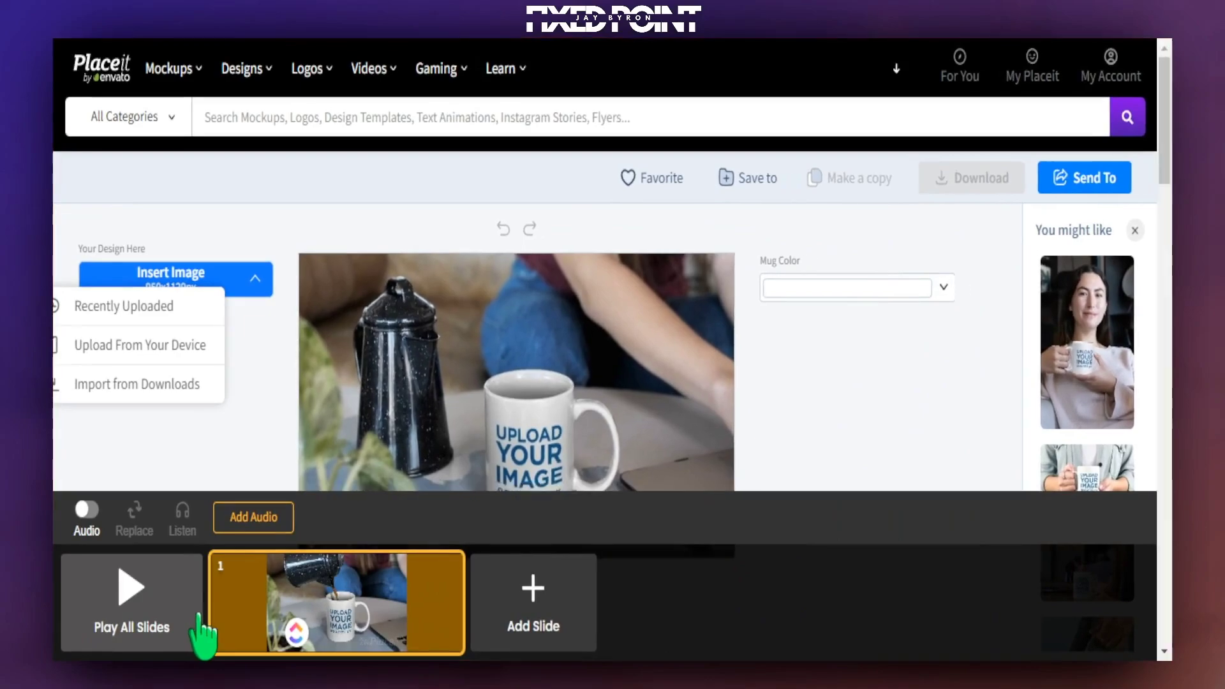
pyautogui.click(227, 605)
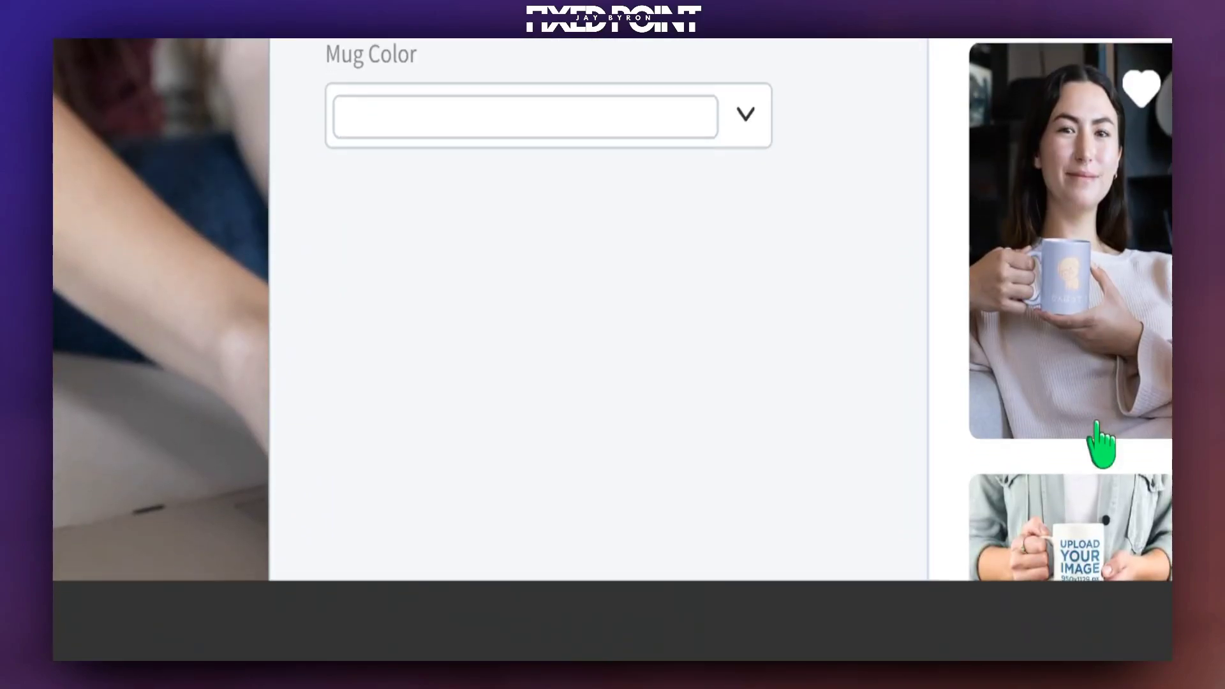
pyautogui.moveTo(1102, 430)
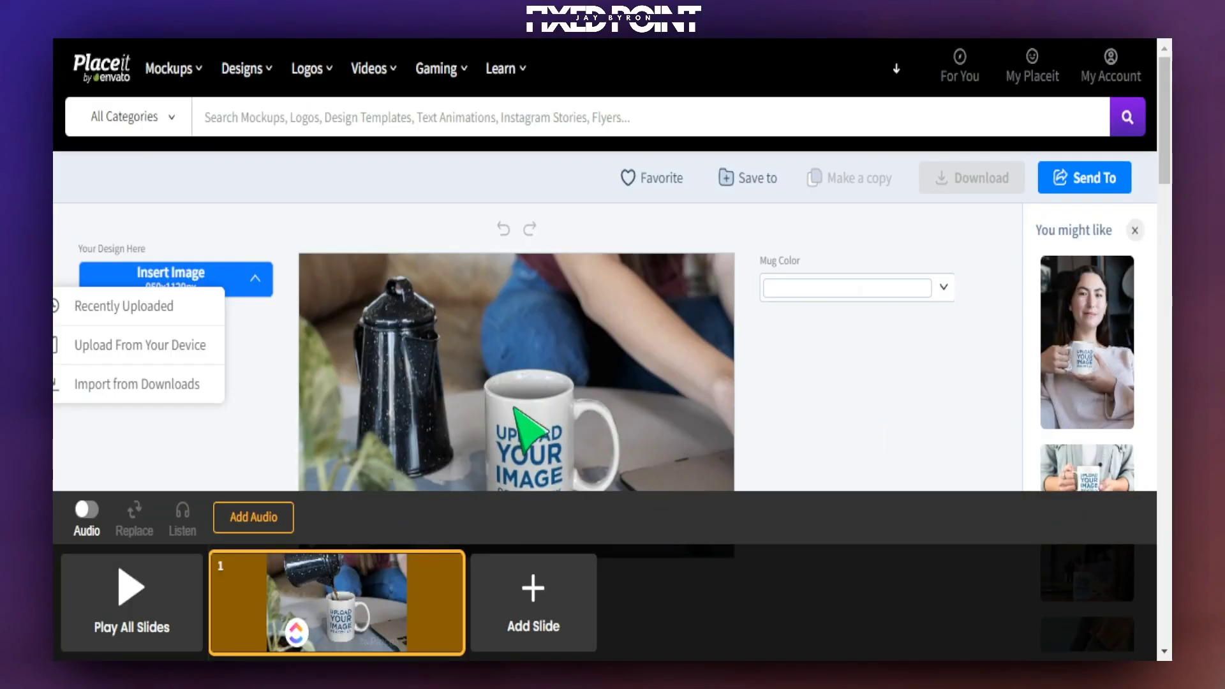
# Step: Pick the black swatch under Mug Color so the mug turns black
pyautogui.scroll(-2, 514, 409)
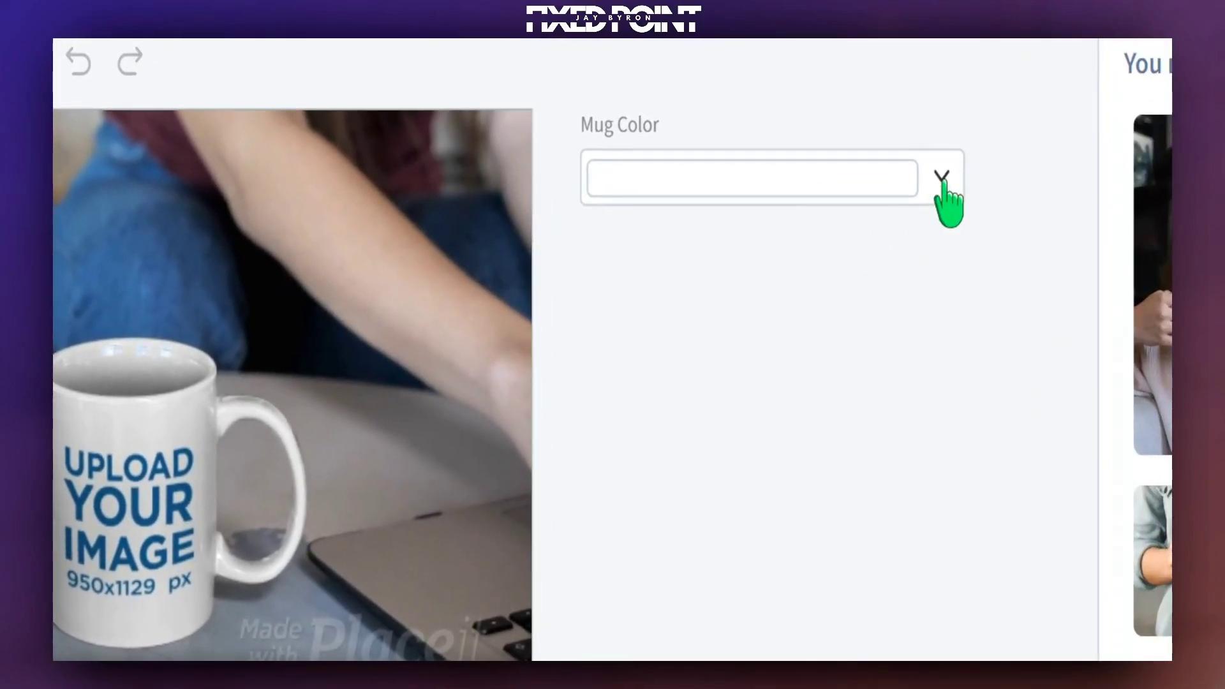
pyautogui.click(944, 179)
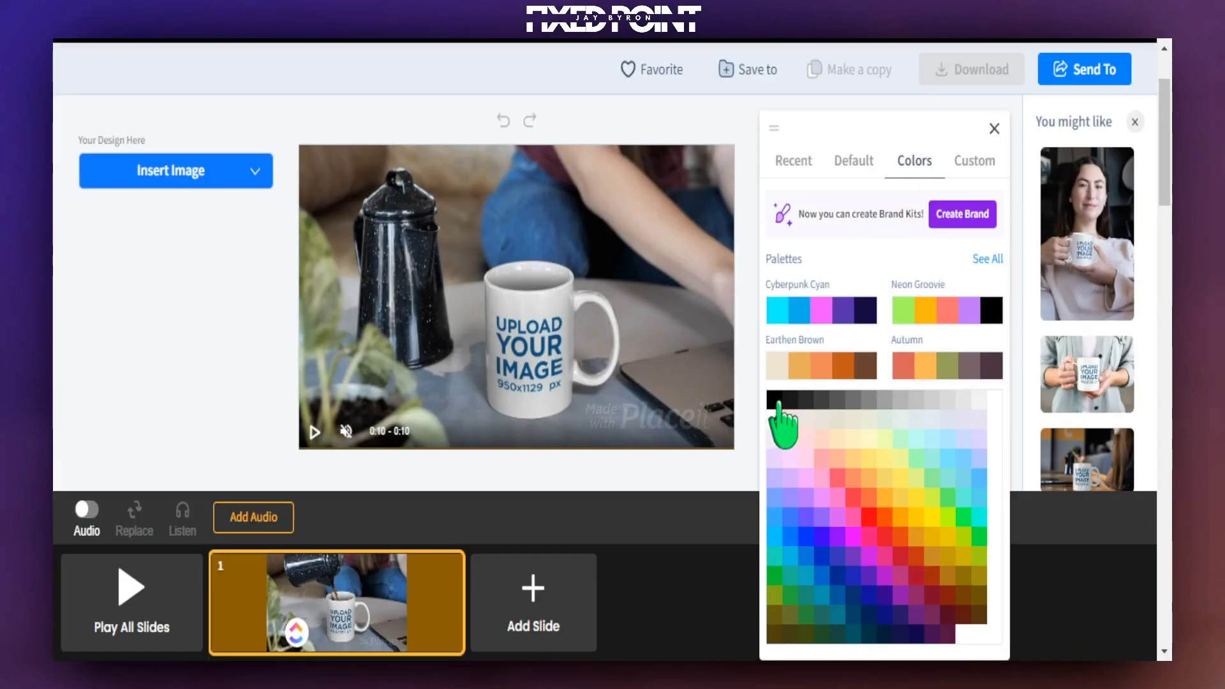
pyautogui.click(776, 402)
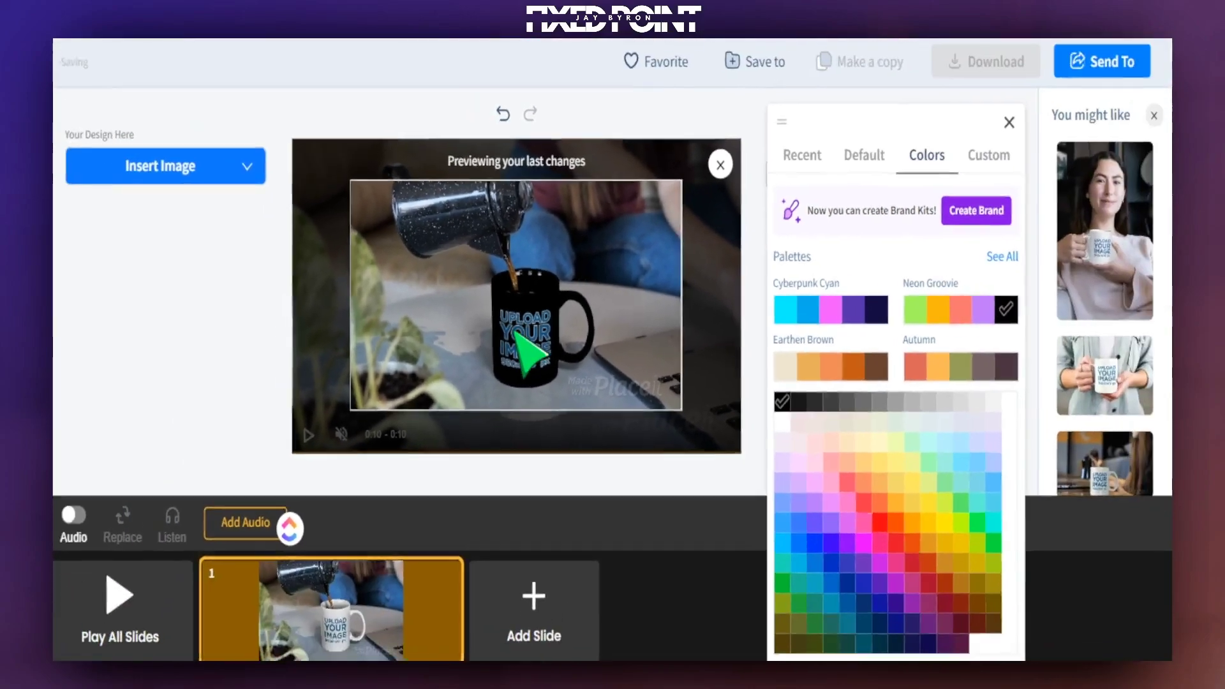
# Step: Import the sloth image from Downloads, remove its white background, and shrink it in the crop frame
pyautogui.click(1007, 122)
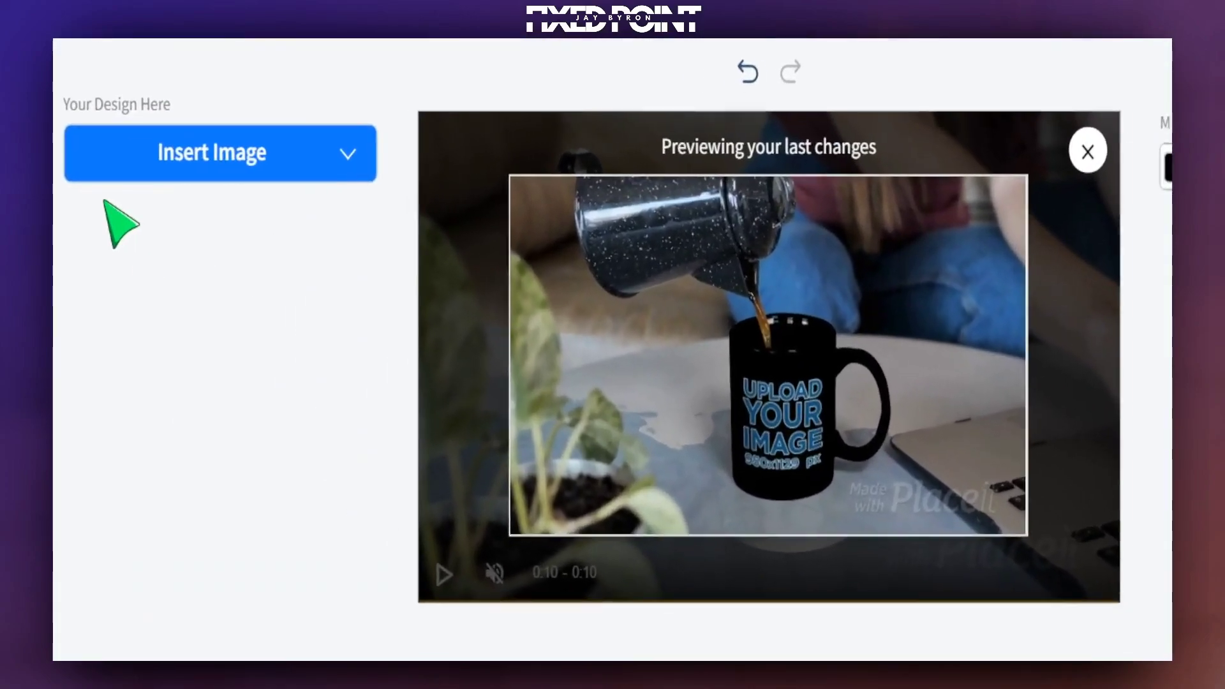
pyautogui.click(143, 167)
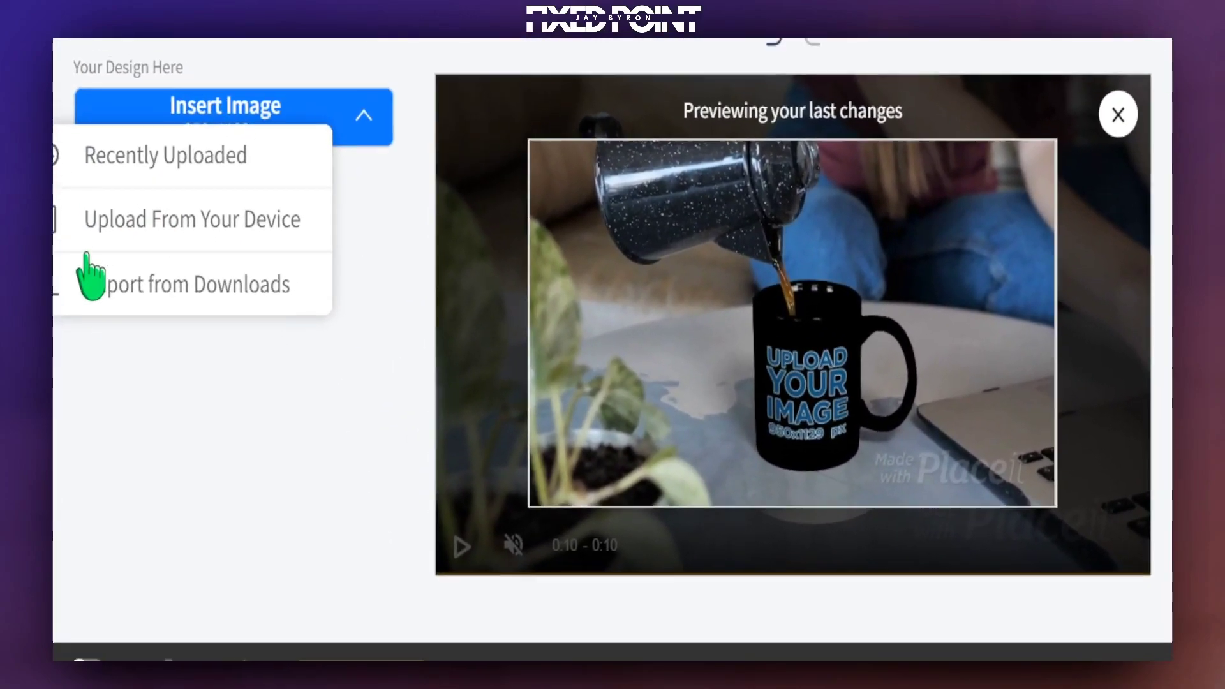
pyautogui.click(86, 262)
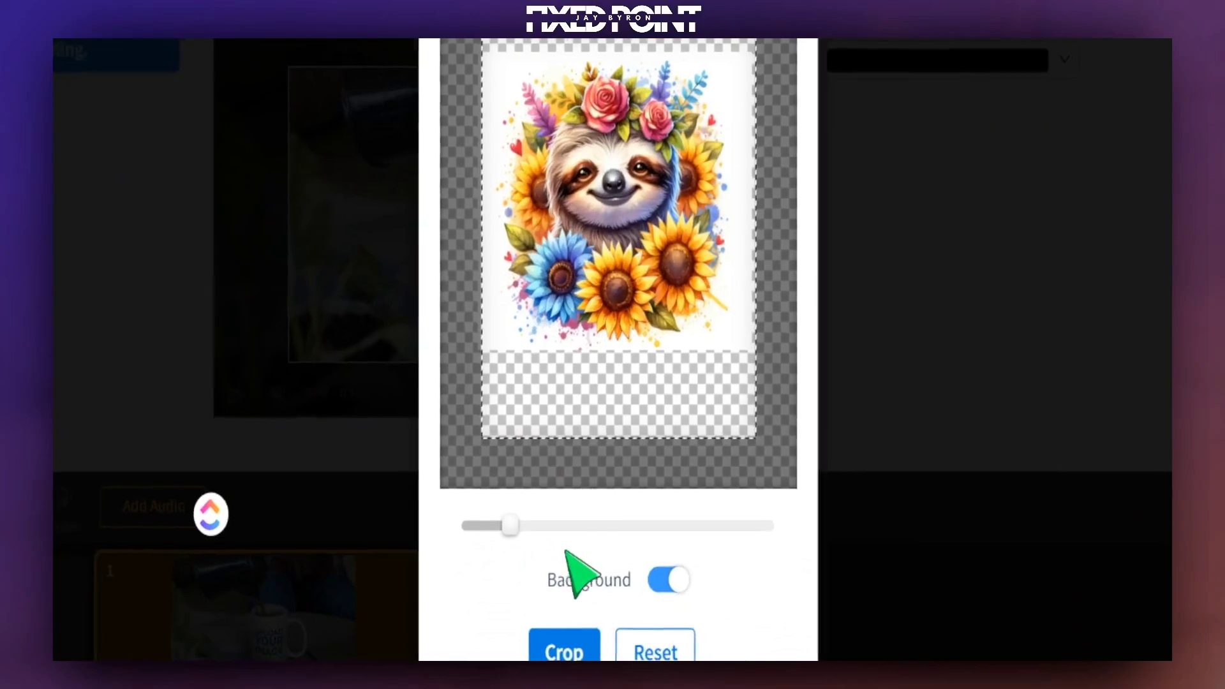
pyautogui.click(643, 572)
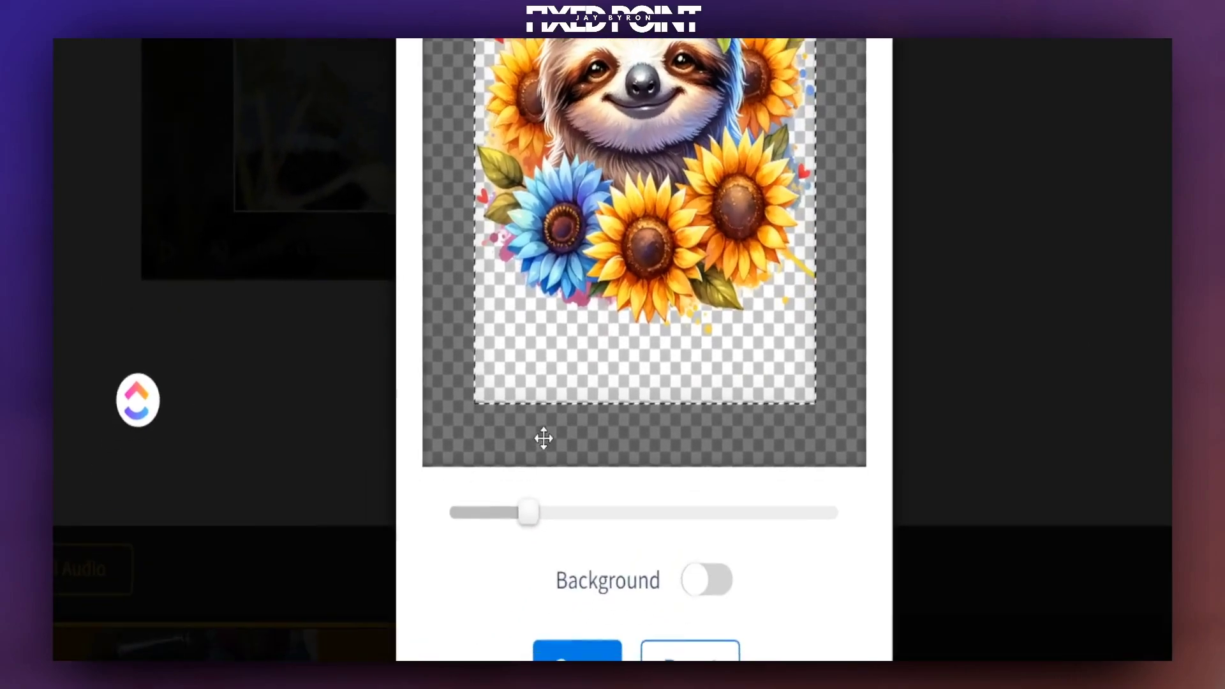
pyautogui.moveTo(486, 688); pyautogui.dragTo(472, 688)
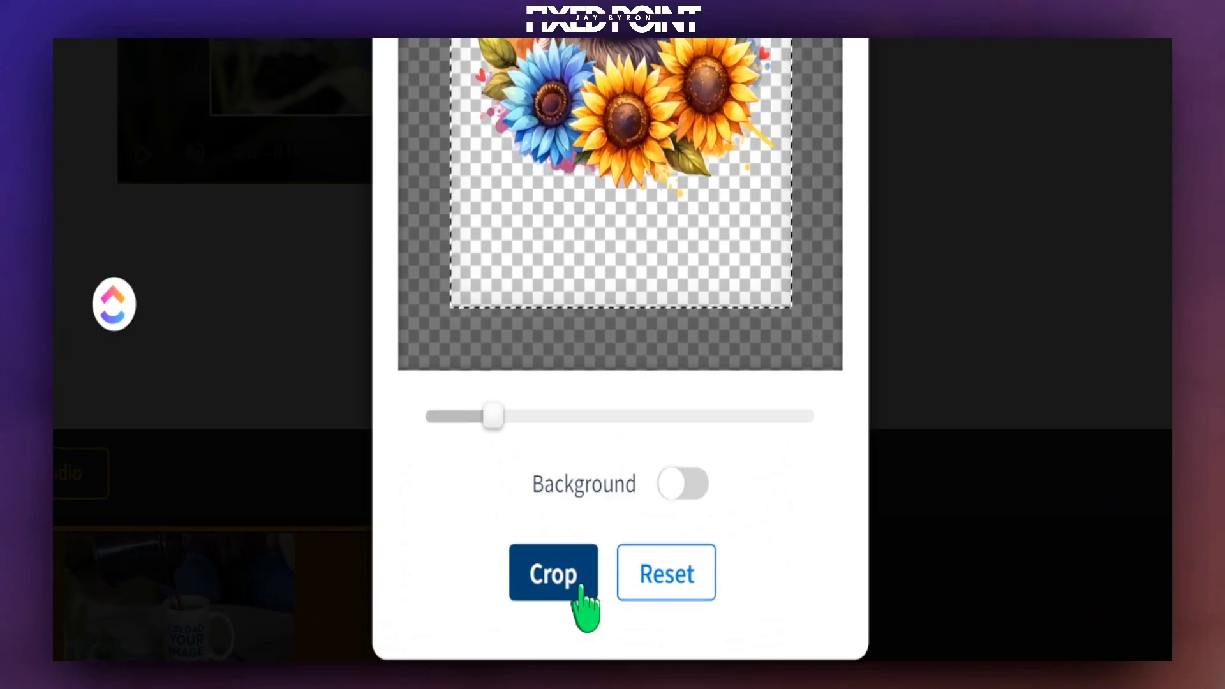
# Step: Apply the sloth design crop to the mug and reopen its crop settings
pyautogui.click(570, 584)
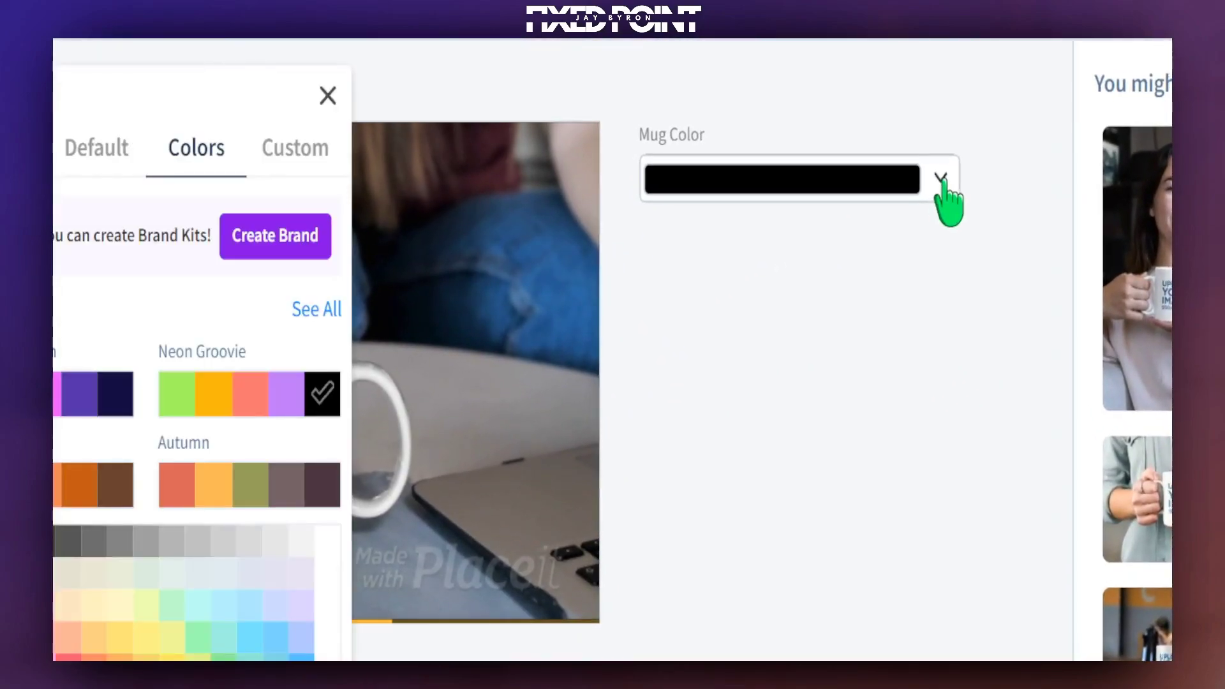
pyautogui.click(347, 418)
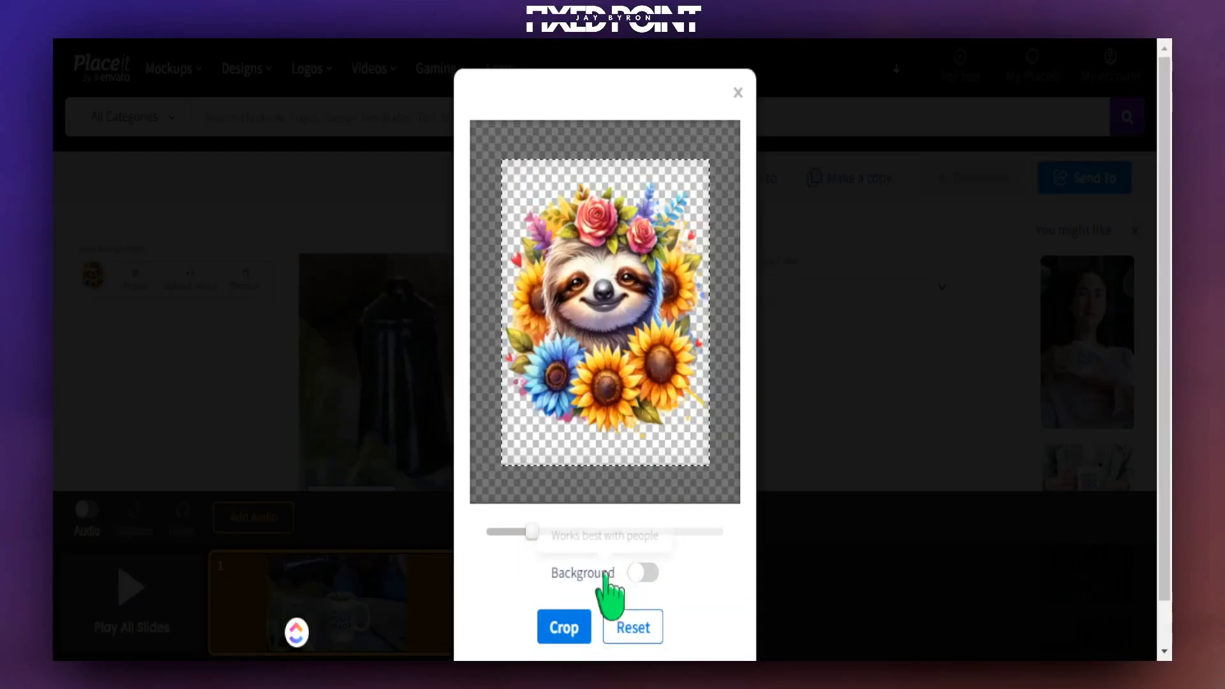
# Step: Apply the resized crop and update the slide with the sloth design
pyautogui.click(565, 629)
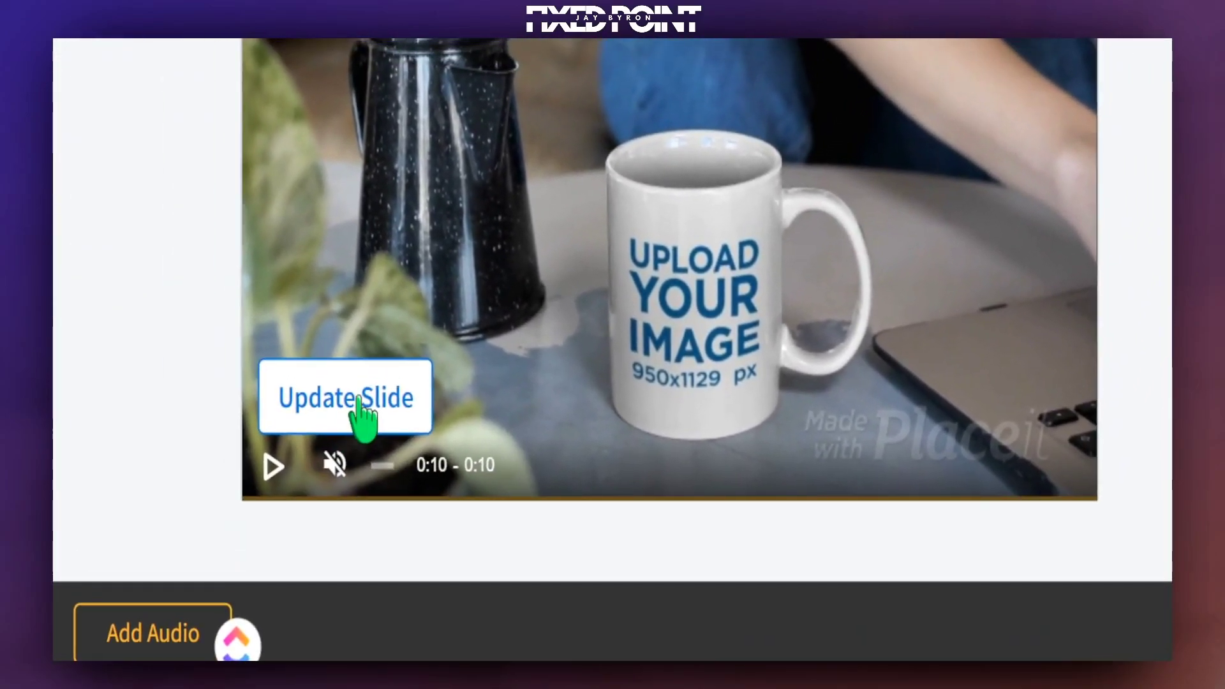
pyautogui.click(358, 401)
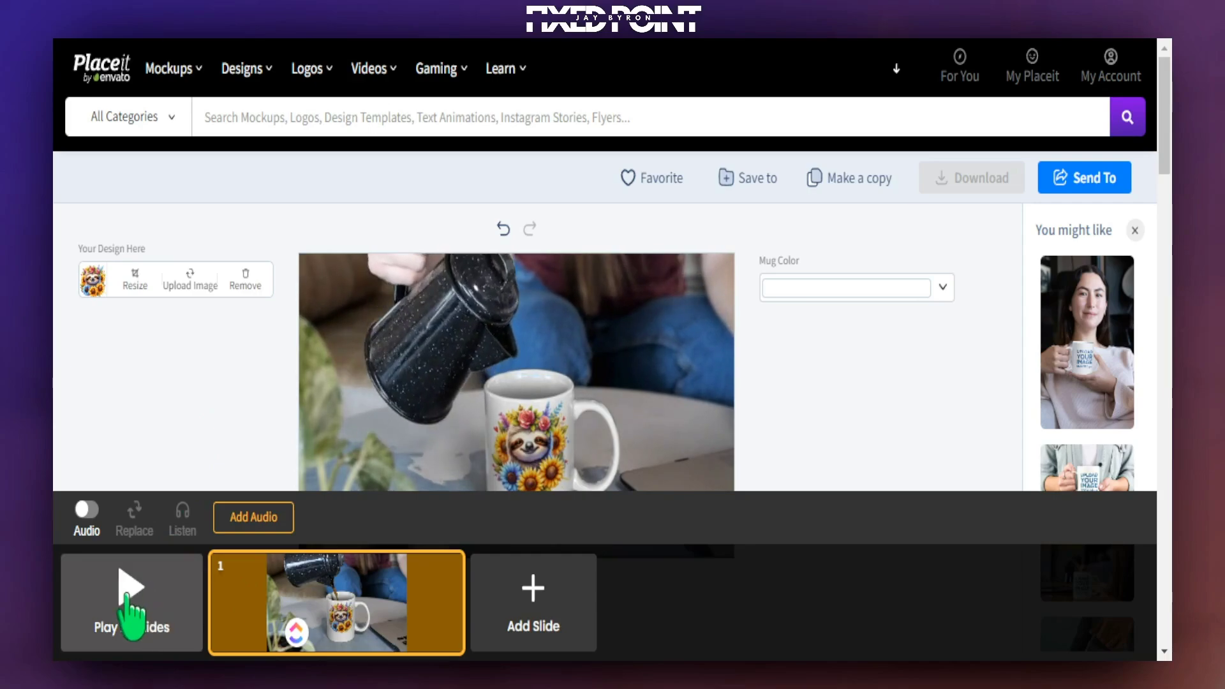
# Step: Render all slides and replay the 10-second sloth mug video preview
pyautogui.click(128, 599)
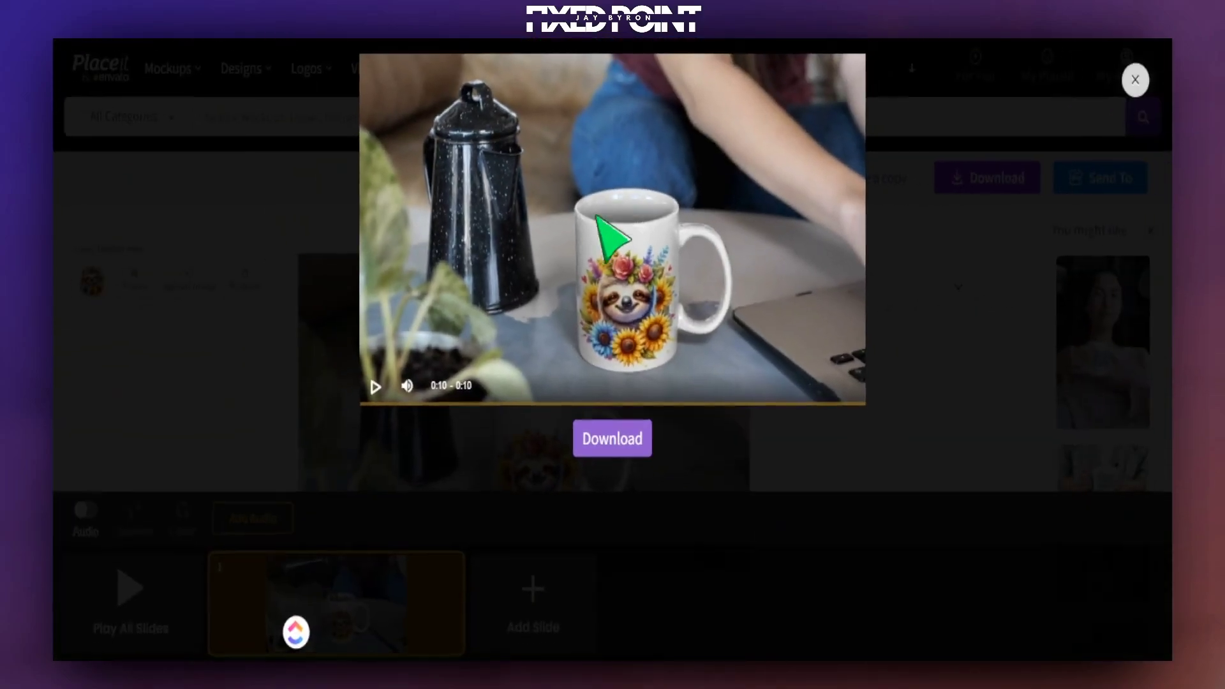
pyautogui.click(377, 386)
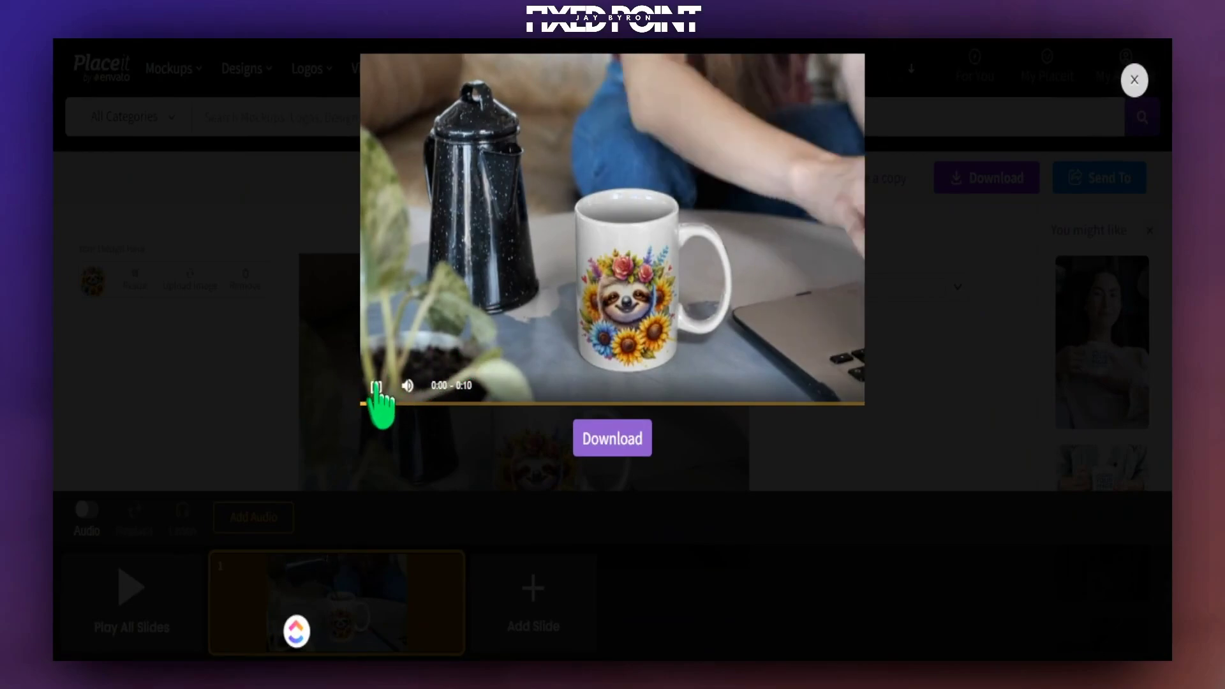